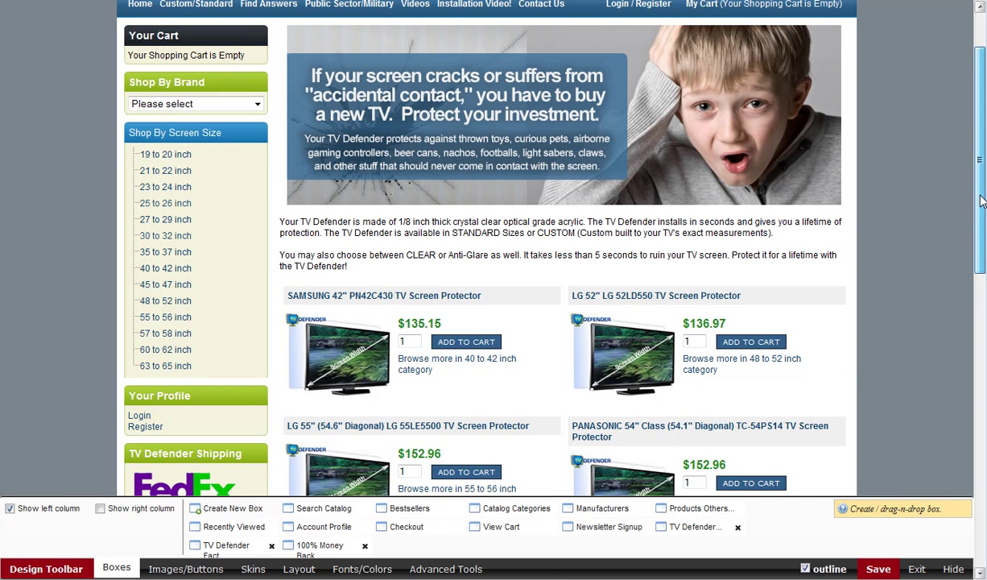
Look through the store home page down to the footer, comparing the editing options of the footer and the Common Sense Returns box.
{"action": "left_click_drag", "start_coordinate": [981, 202], "coordinate": [981, 231]}
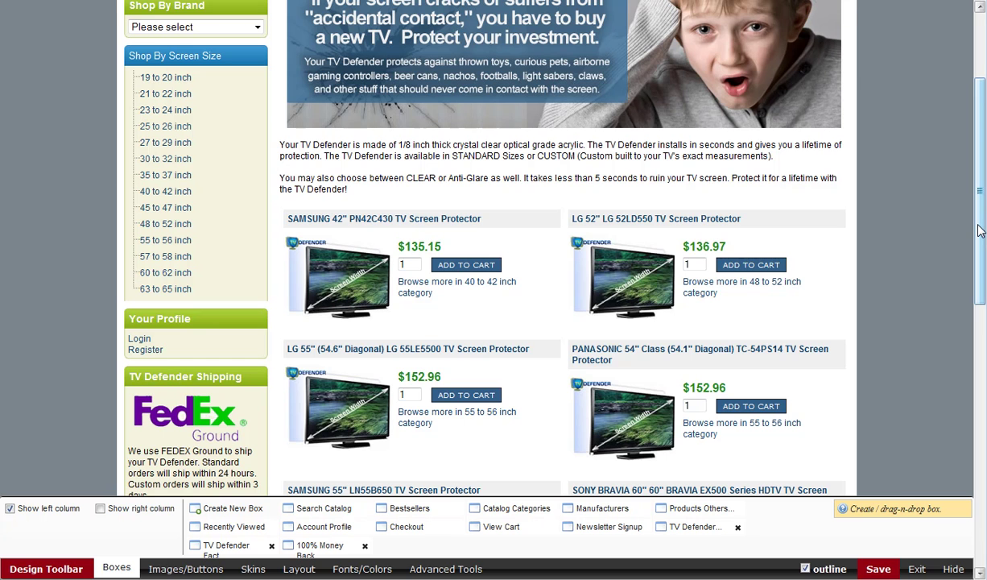
{"action": "left_click_drag", "start_coordinate": [981, 231], "coordinate": [982, 406]}
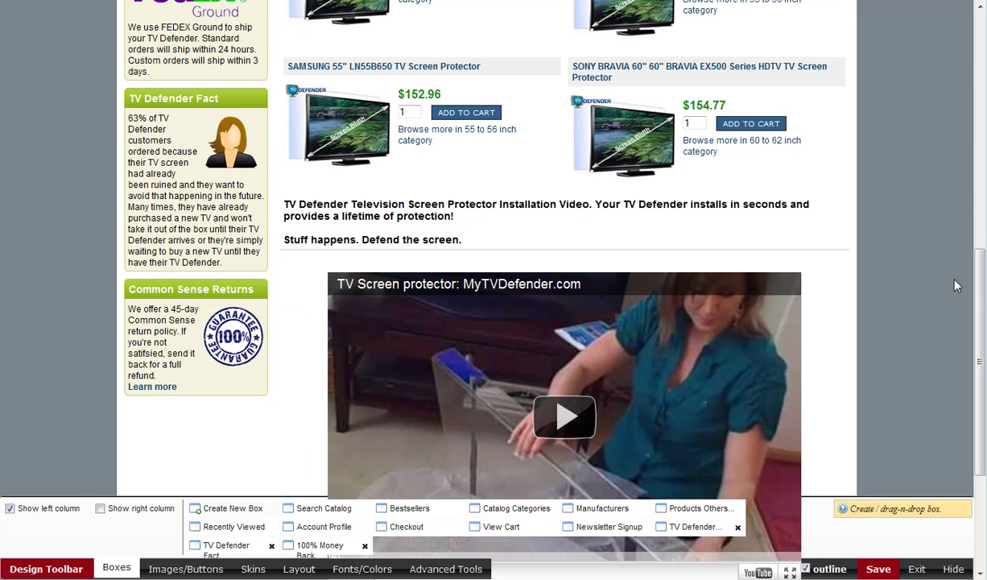
{"action": "scroll", "coordinate": [981, 338], "scroll_direction": "down", "scroll_amount": 2}
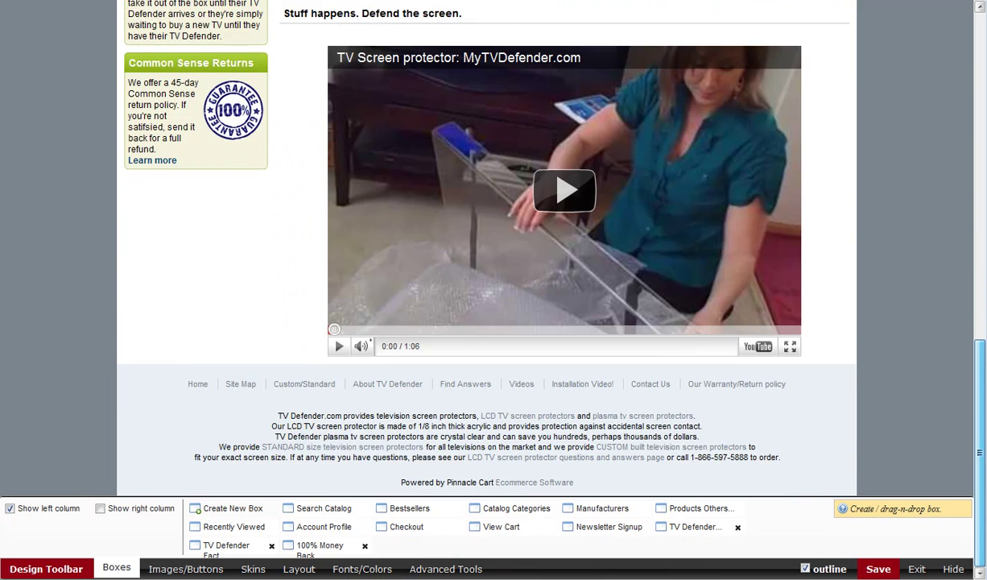
{"action": "scroll", "coordinate": [811, 441], "scroll_direction": "up", "scroll_amount": 2}
{"action": "scroll", "coordinate": [965, 395], "scroll_direction": "down", "scroll_amount": 2}
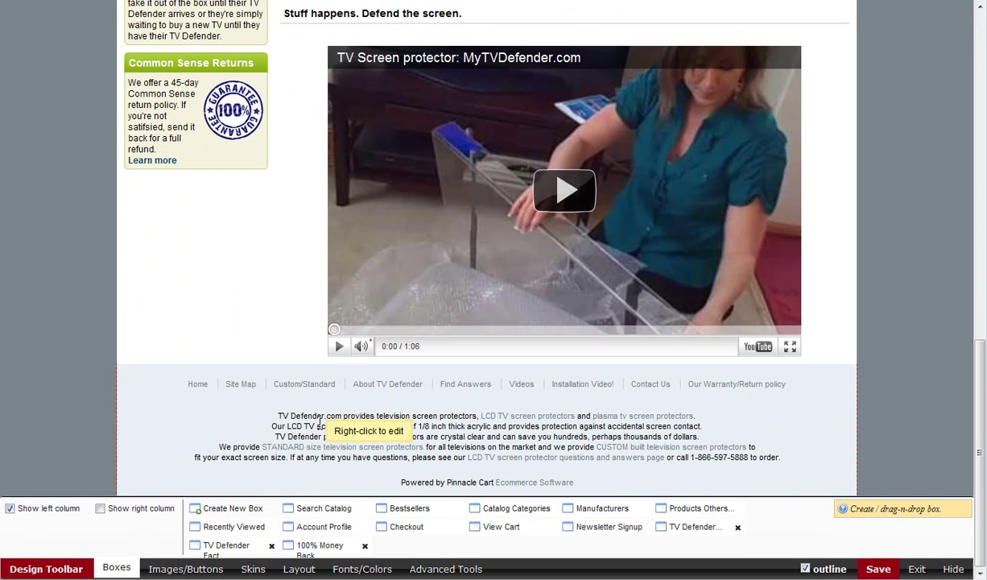
{"action": "right_click", "coordinate": [319, 422]}
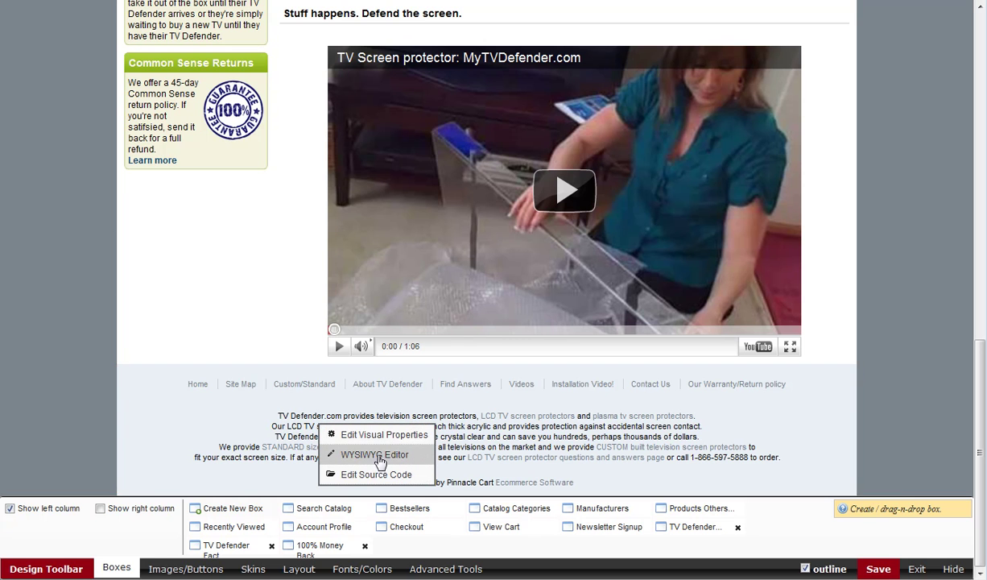
{"action": "right_click", "coordinate": [153, 97]}
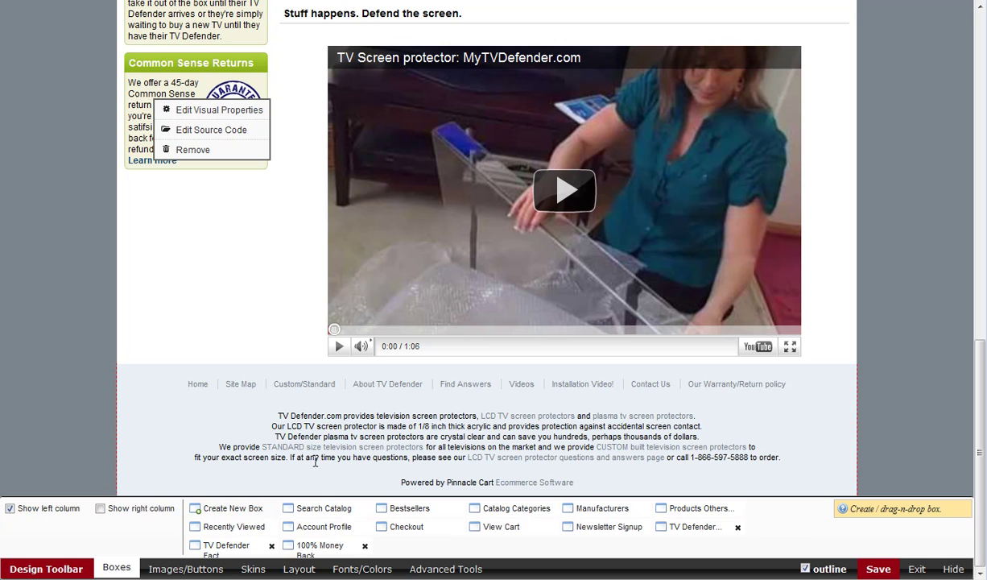
View the footer's content in the WYSIWYG editor and close the editor without saving.
{"action": "right_click", "coordinate": [311, 430]}
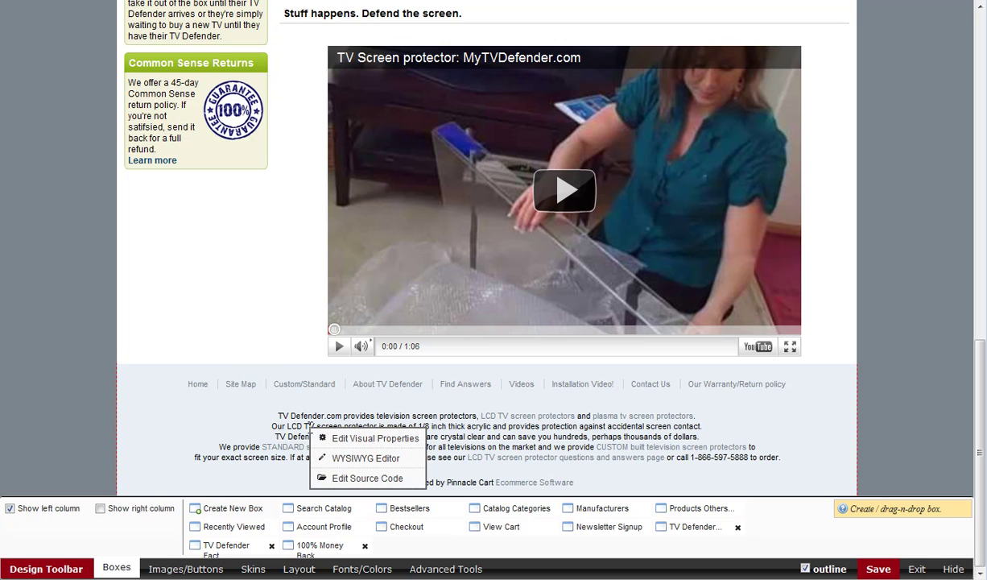
{"action": "left_click", "coordinate": [354, 458]}
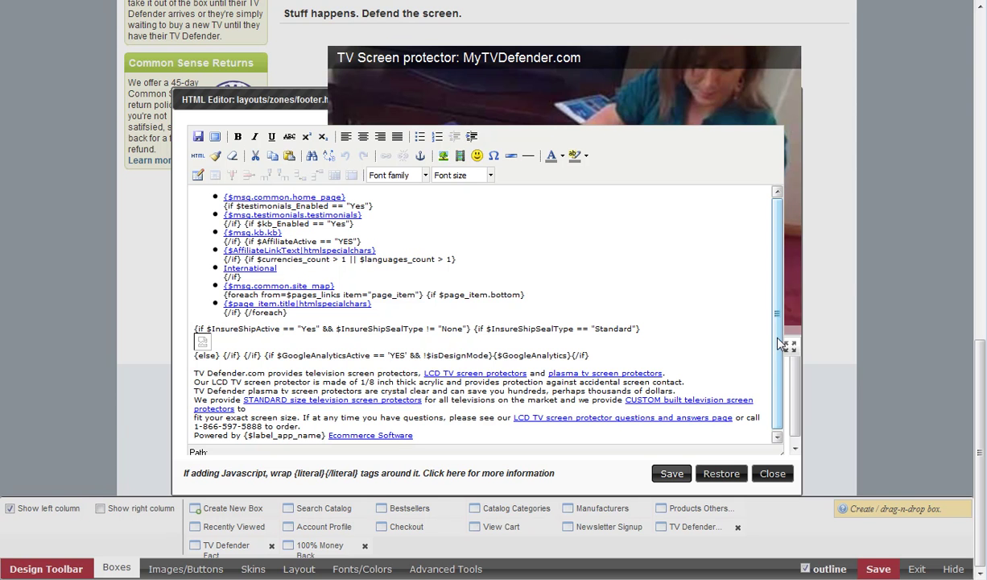
{"action": "scroll", "coordinate": [757, 348], "scroll_direction": "down", "scroll_amount": 1}
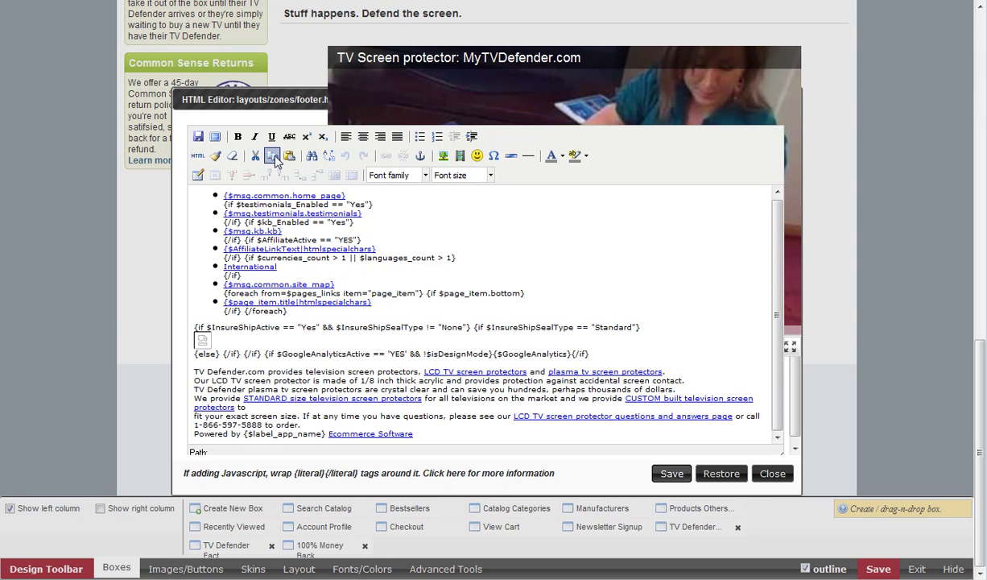
{"action": "left_click", "coordinate": [772, 472]}
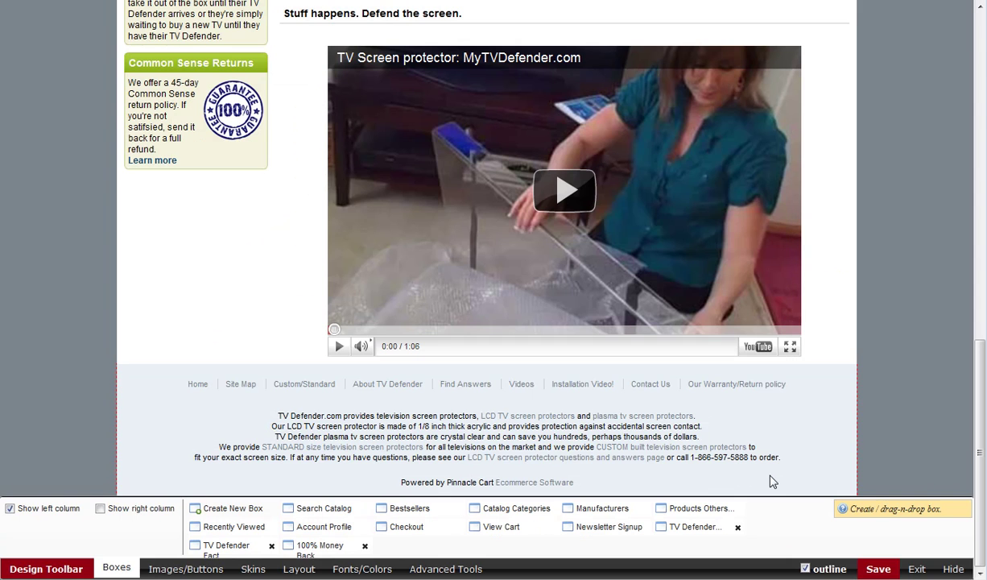
Open the source code of the Common Sense Returns box and inspect the markers where the custom code starts and ends.
{"action": "right_click", "coordinate": [158, 131]}
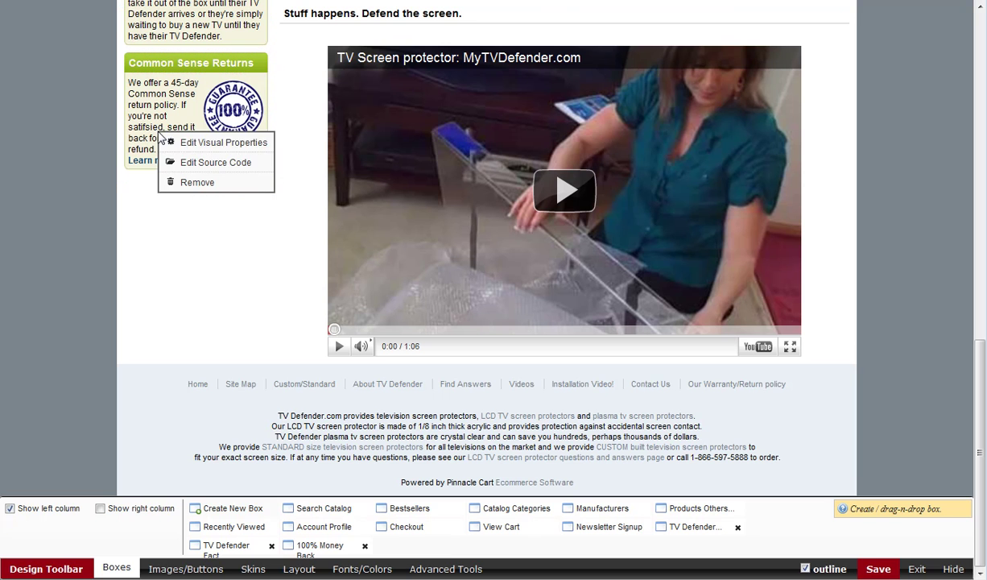
{"action": "left_click", "coordinate": [227, 163]}
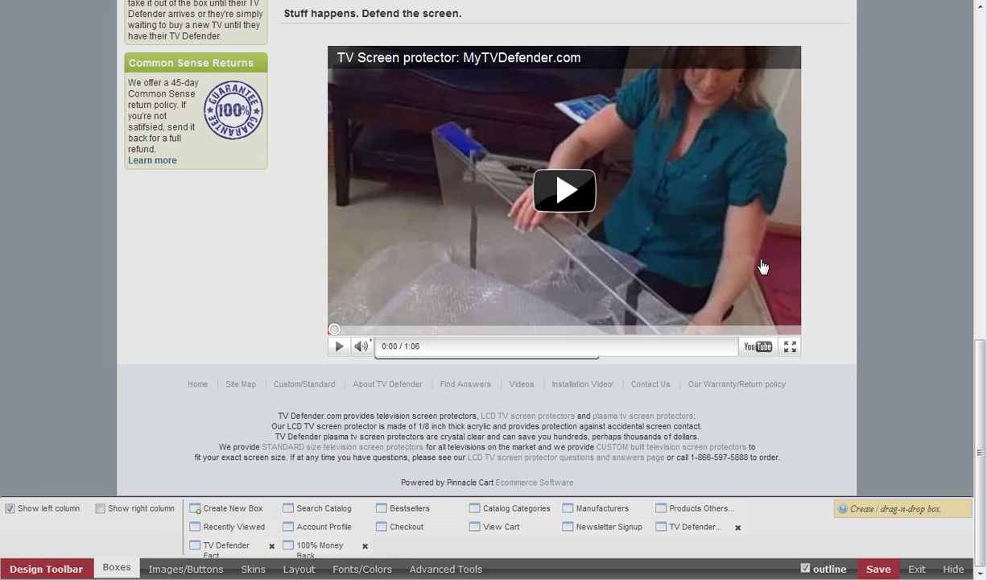
{"action": "left_click_drag", "start_coordinate": [984, 403], "coordinate": [981, 267]}
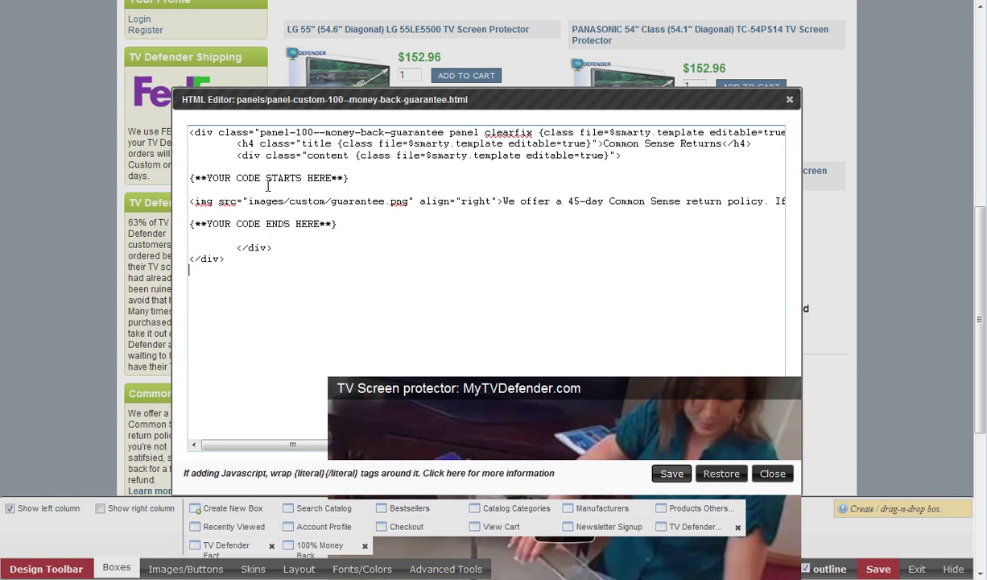
{"action": "left_click_drag", "start_coordinate": [218, 178], "coordinate": [325, 185]}
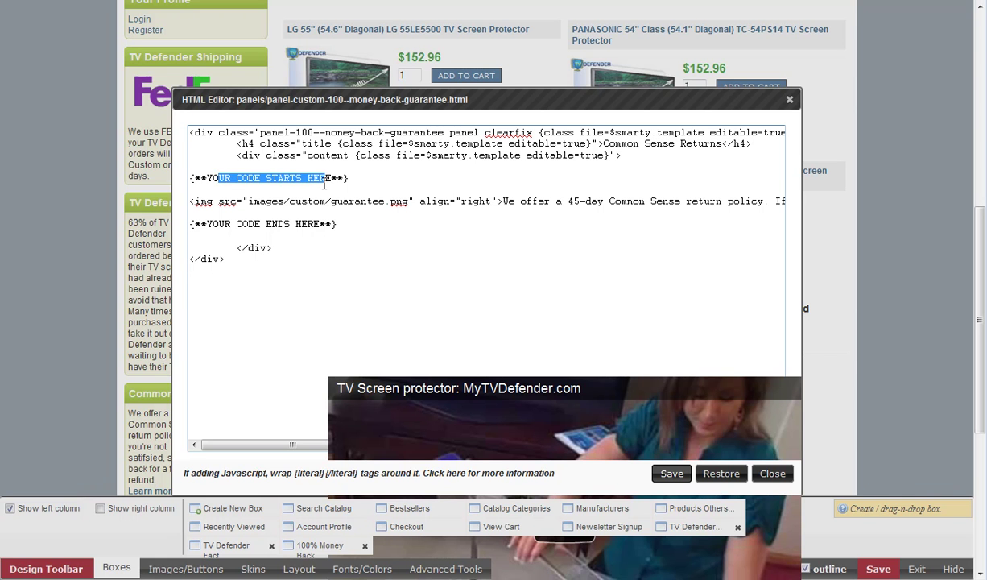
{"action": "left_click_drag", "start_coordinate": [239, 225], "coordinate": [313, 225]}
{"action": "left_click", "coordinate": [313, 224]}
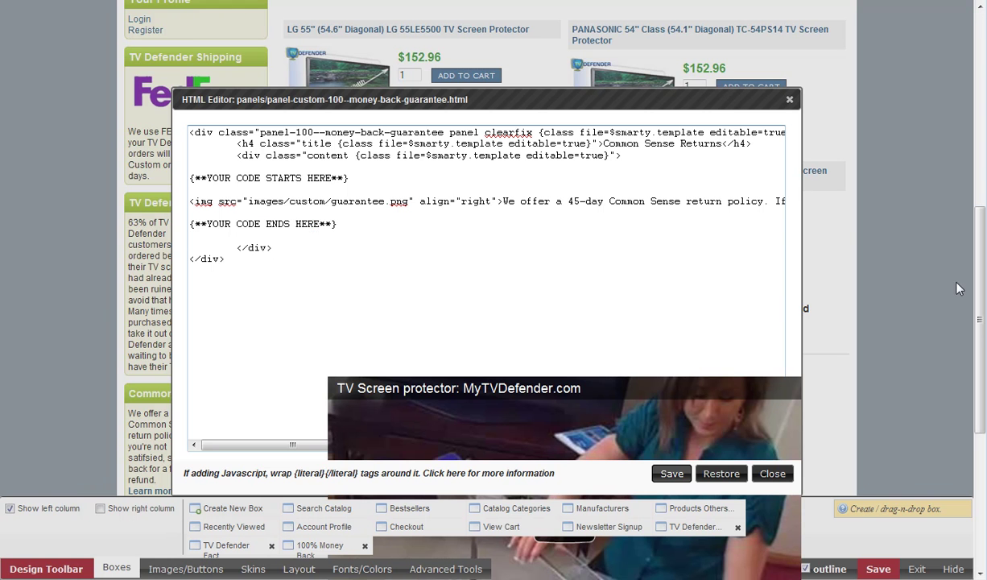
{"action": "left_click_drag", "start_coordinate": [981, 316], "coordinate": [982, 239]}
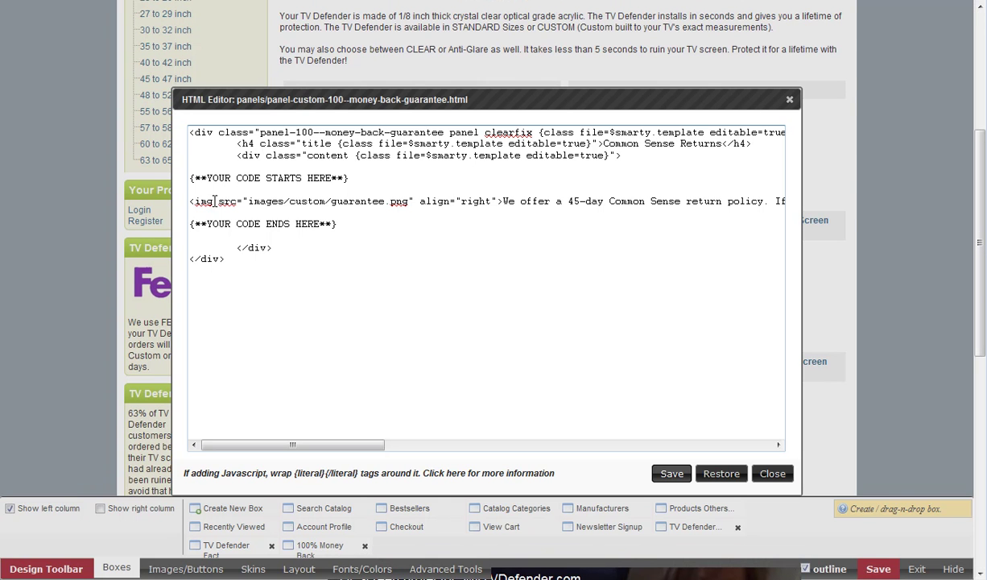
Examine the image tag in the box's source code, including its images/custom path and right alignment.
{"action": "left_click_drag", "start_coordinate": [194, 200], "coordinate": [405, 206]}
{"action": "left_click", "coordinate": [334, 202]}
{"action": "left_click_drag", "start_coordinate": [248, 201], "coordinate": [330, 202]}
{"action": "left_click", "coordinate": [390, 207]}
{"action": "left_click_drag", "start_coordinate": [422, 203], "coordinate": [472, 201]}
{"action": "left_click", "coordinate": [490, 201]}
Correct the misspelled word "satifsied" to "satisfied" in the box's return policy text.
{"action": "left_click_drag", "start_coordinate": [351, 449], "coordinate": [583, 449]}
{"action": "right_click", "coordinate": [263, 192]}
{"action": "right_click", "coordinate": [265, 196]}
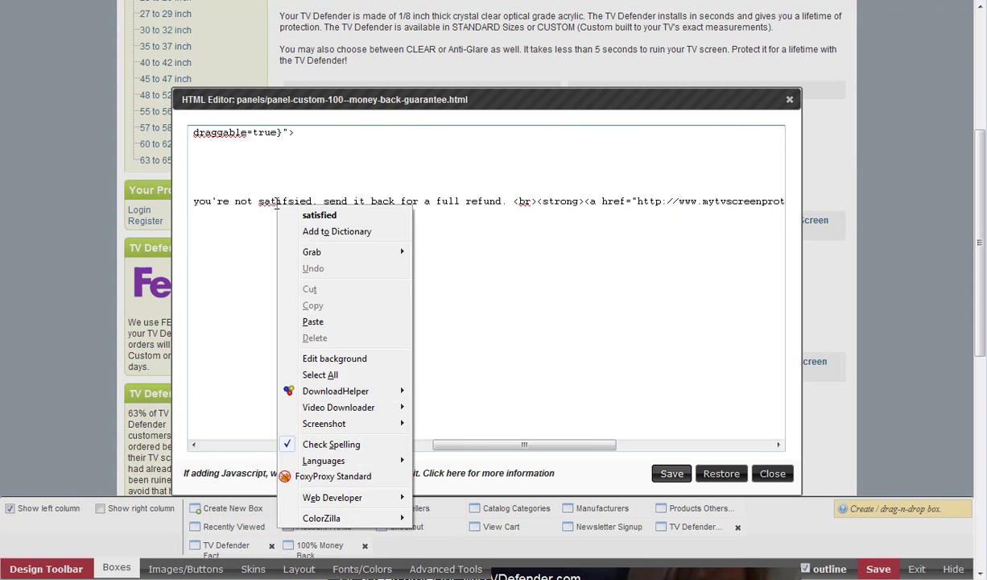
{"action": "left_click", "coordinate": [308, 211]}
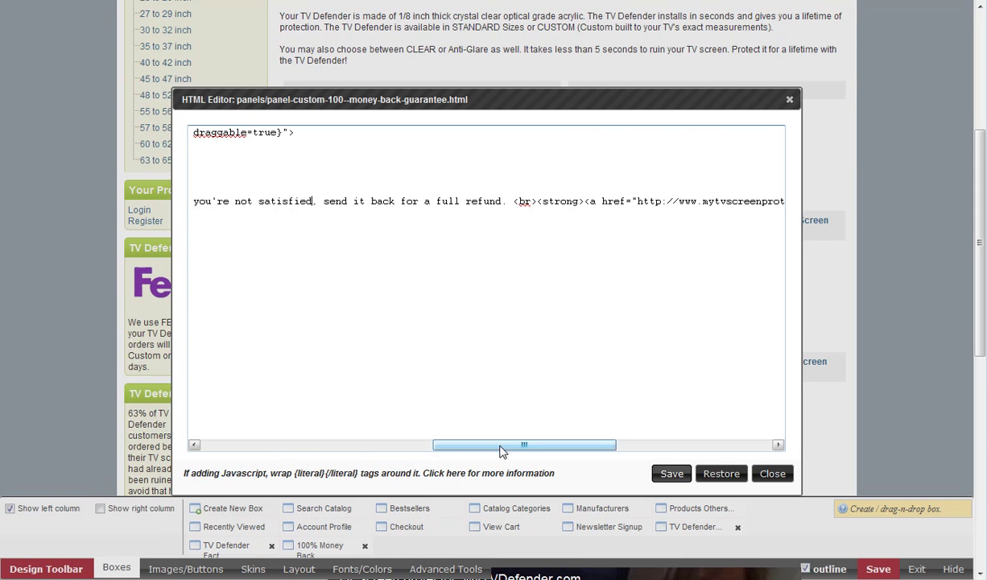
Examine the code of the "Learn more" link, including its return policy address, link text and the line break and strong tags.
{"action": "left_click_drag", "start_coordinate": [503, 447], "coordinate": [586, 451]}
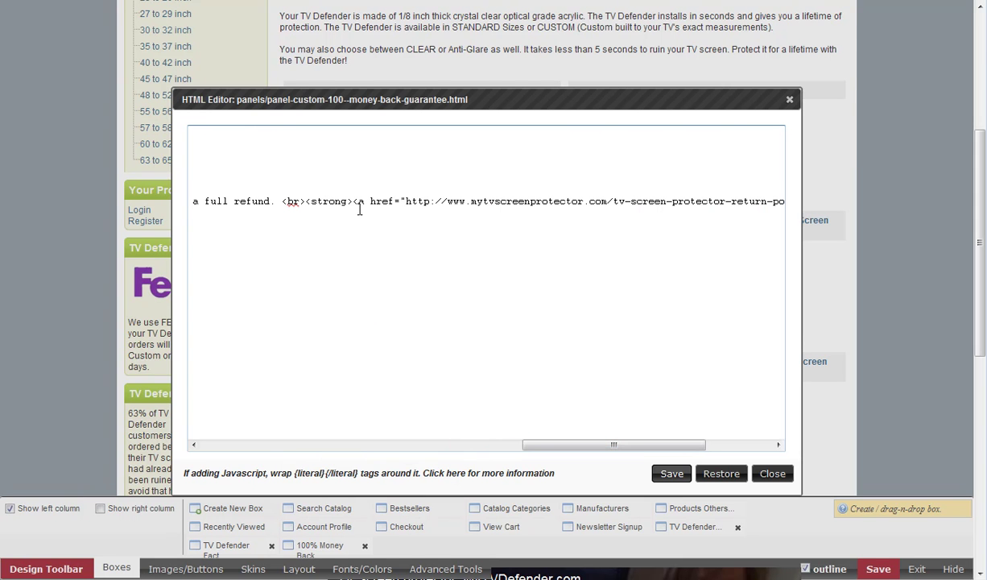
{"action": "left_click_drag", "start_coordinate": [357, 201], "coordinate": [530, 201]}
{"action": "left_click_drag", "start_coordinate": [610, 453], "coordinate": [664, 413]}
{"action": "left_click_drag", "start_coordinate": [640, 203], "coordinate": [522, 203]}
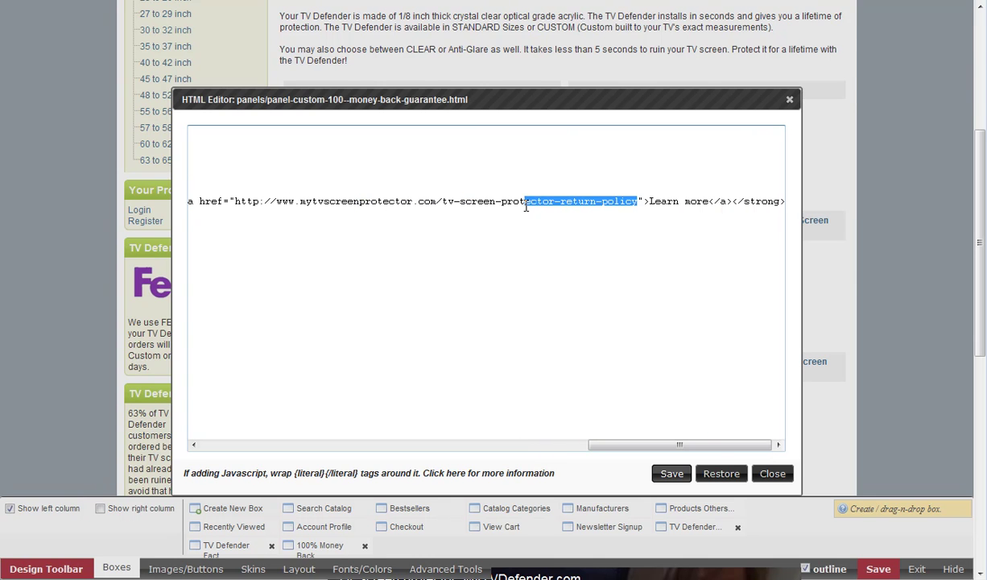
{"action": "left_click", "coordinate": [525, 203]}
{"action": "left_click_drag", "start_coordinate": [712, 204], "coordinate": [649, 202]}
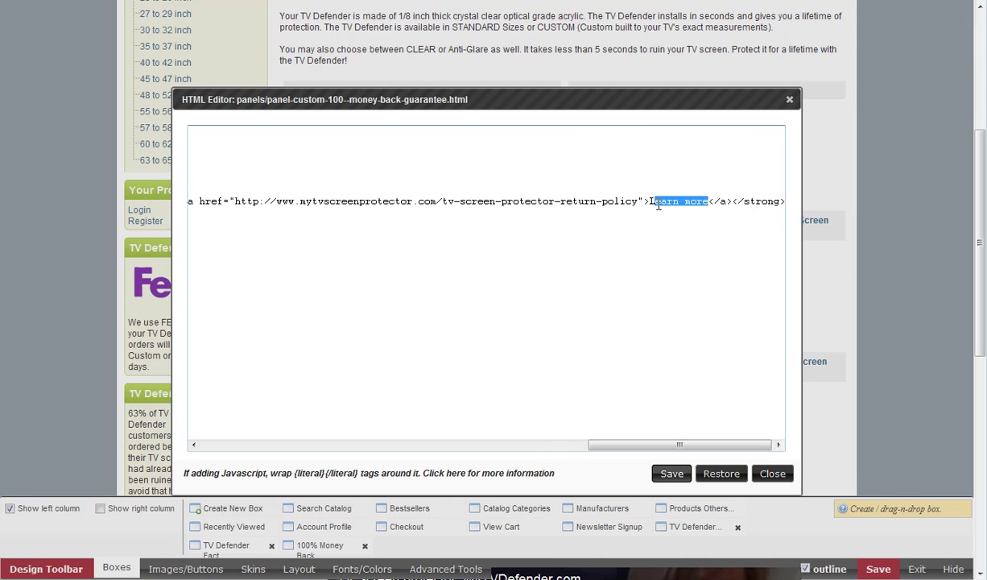
{"action": "left_click", "coordinate": [650, 202]}
{"action": "left_click_drag", "start_coordinate": [685, 445], "coordinate": [574, 445]}
{"action": "left_click_drag", "start_coordinate": [409, 202], "coordinate": [450, 203]}
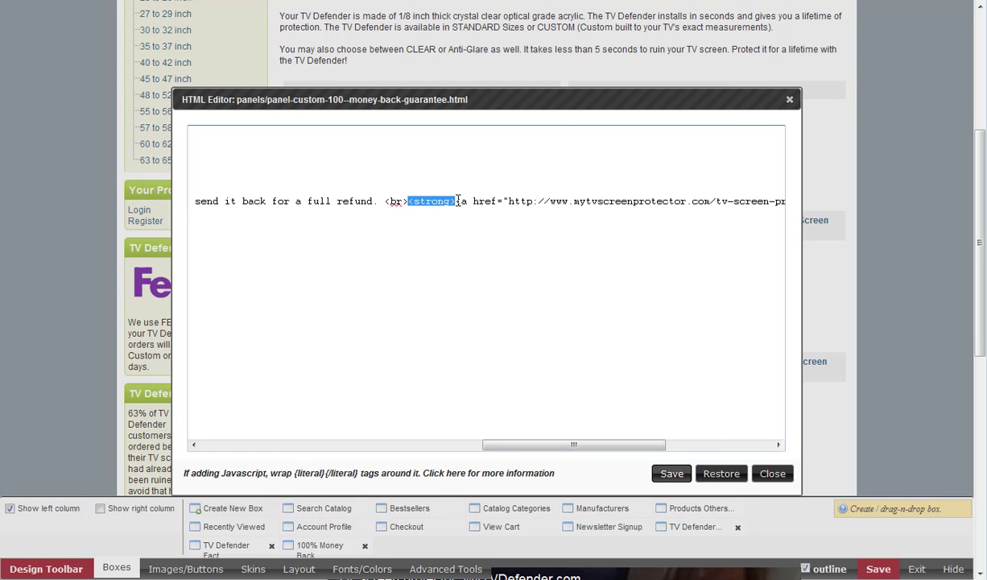
{"action": "mouse_move", "coordinate": [577, 446]}
{"action": "left_mouse_down"}
{"action": "mouse_move", "coordinate": [682, 448]}
{"action": "mouse_move", "coordinate": [579, 447]}
{"action": "left_mouse_up"}
{"action": "left_click", "coordinate": [380, 200]}
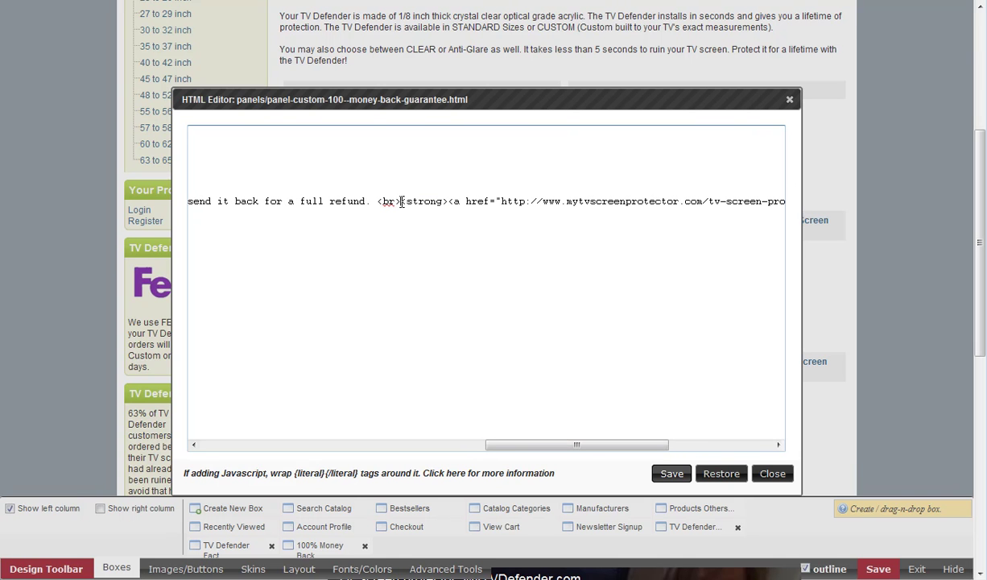
Review the guarantee.png file path at the start of the custom code, and close the source editor without saving.
{"action": "left_click_drag", "start_coordinate": [594, 450], "coordinate": [293, 455]}
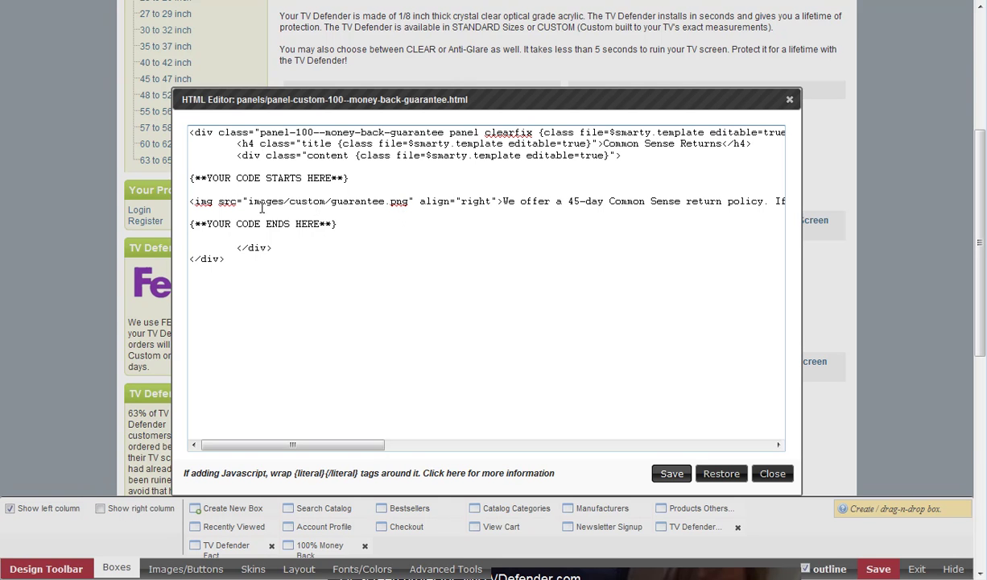
{"action": "left_click", "coordinate": [409, 202]}
{"action": "key", "text": "shift+End"}
{"action": "left_click", "coordinate": [250, 201], "text": "shift"}
{"action": "left_click", "coordinate": [247, 202]}
{"action": "left_click_drag", "start_coordinate": [247, 202], "coordinate": [324, 201]}
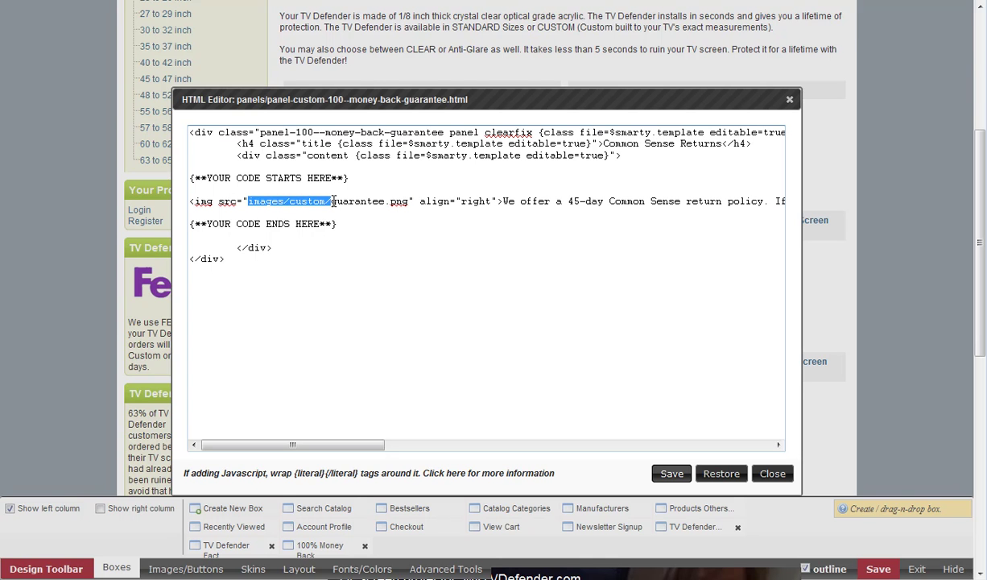
{"action": "left_click", "coordinate": [331, 202]}
{"action": "left_click_drag", "start_coordinate": [410, 201], "coordinate": [246, 205]}
{"action": "left_click", "coordinate": [248, 203]}
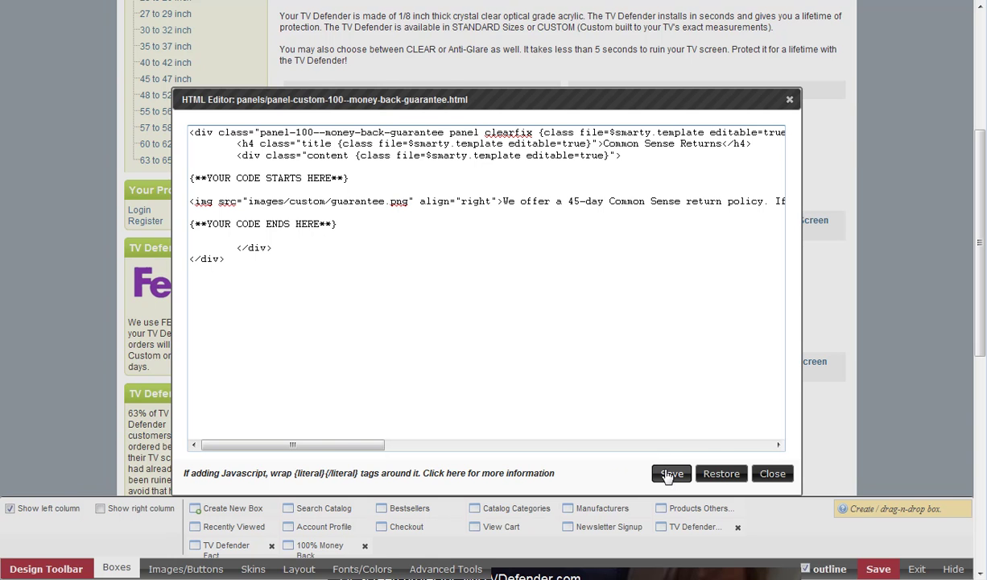
{"action": "left_click", "coordinate": [773, 474]}
Open the page footer in the WYSIWYG editor.
{"action": "scroll", "coordinate": [173, 375], "scroll_direction": "down", "scroll_amount": 1}
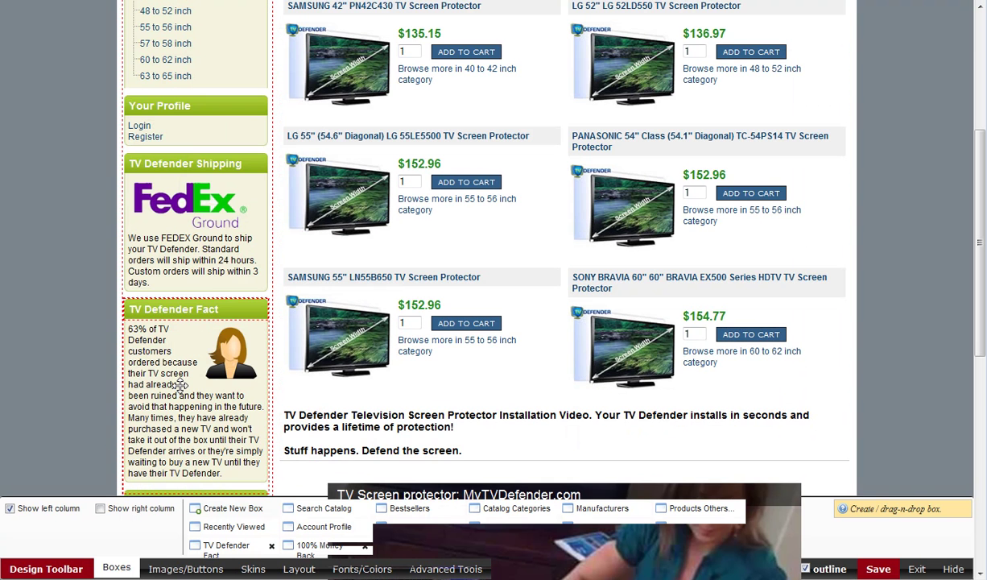
{"action": "scroll", "coordinate": [187, 384], "scroll_direction": "down", "scroll_amount": 2}
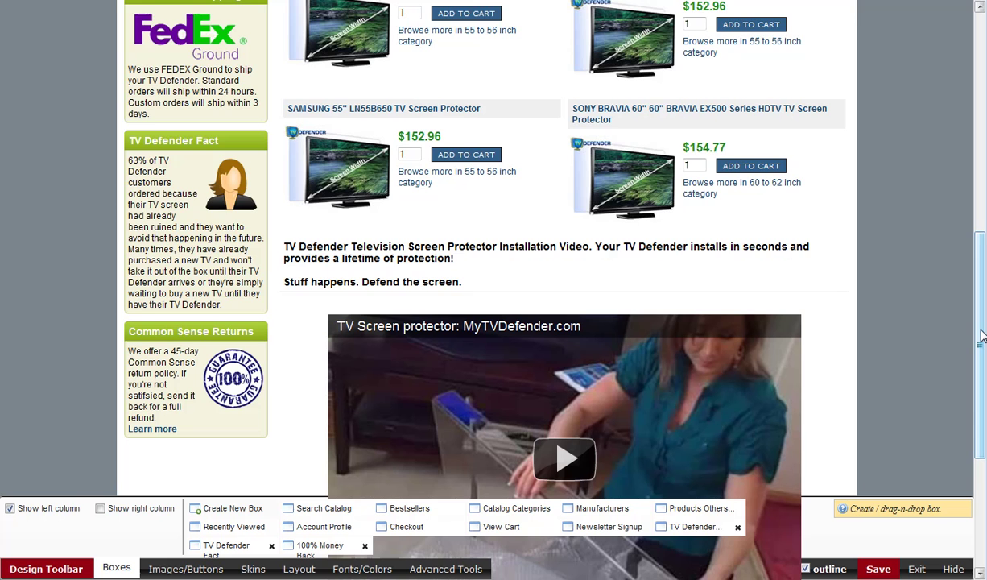
{"action": "left_click_drag", "start_coordinate": [981, 336], "coordinate": [980, 451]}
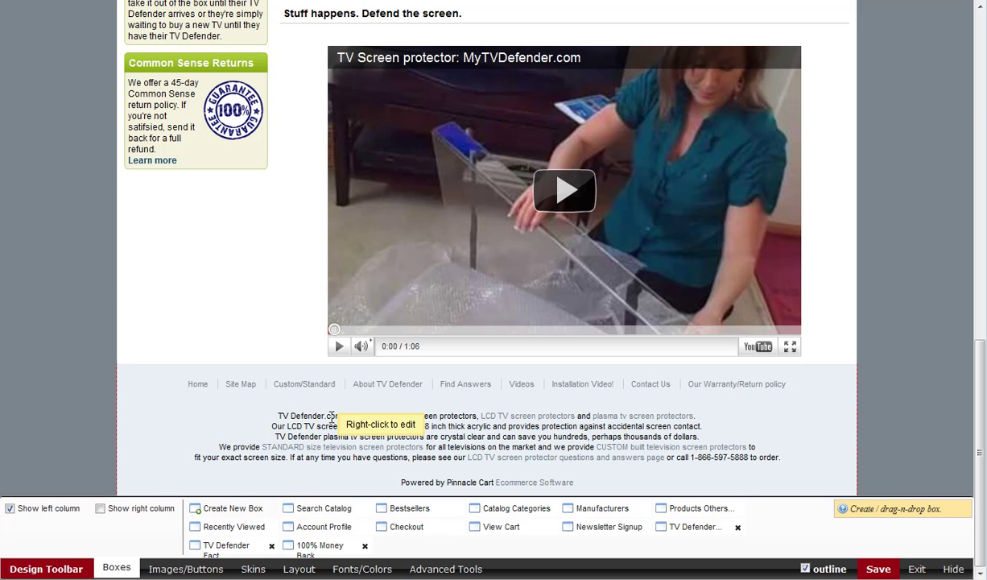
{"action": "right_click", "coordinate": [331, 416]}
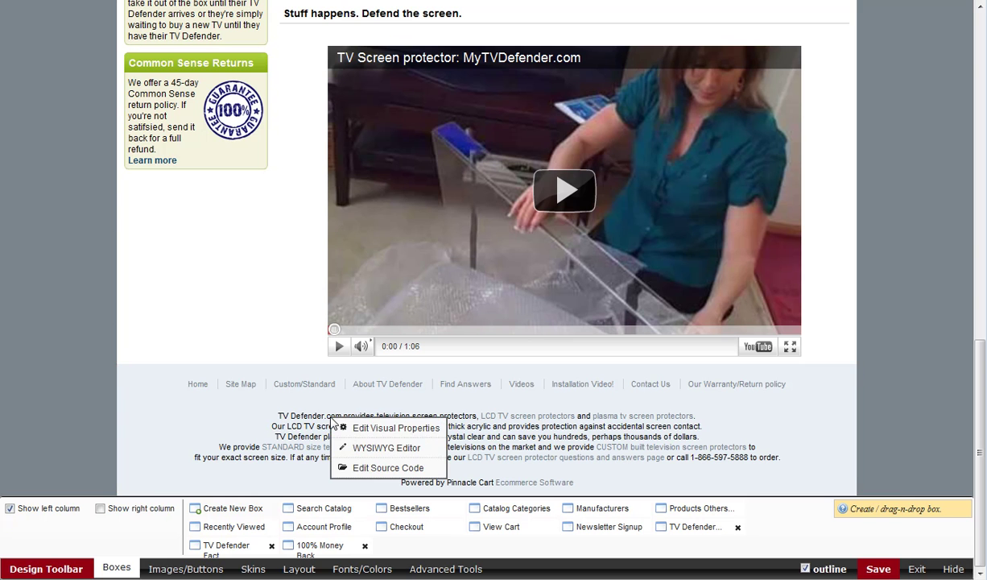
{"action": "left_click", "coordinate": [385, 448]}
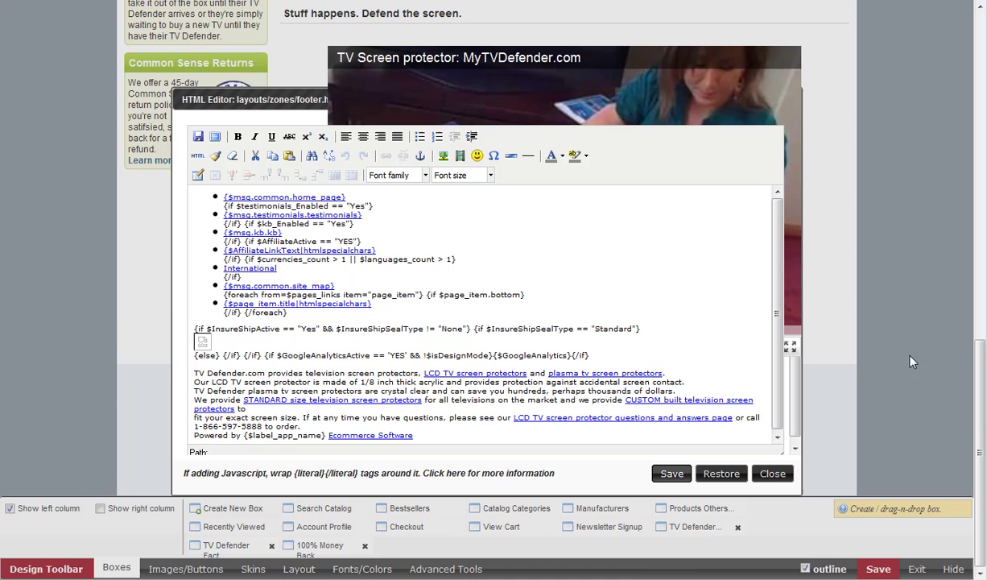
{"action": "left_click_drag", "start_coordinate": [983, 437], "coordinate": [974, 235]}
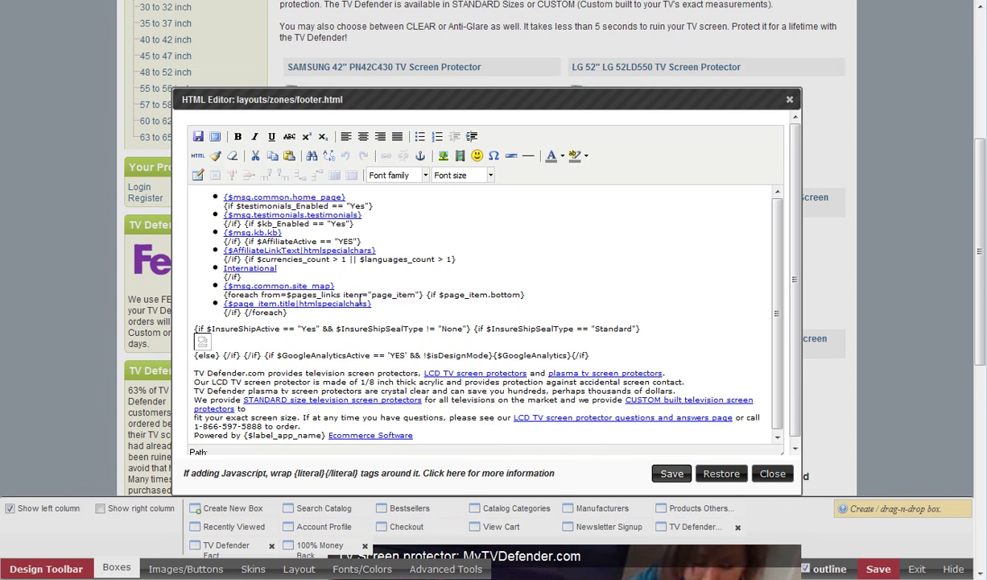
Upload local_edge_locations.jpg to the /httpdocs/images/custom folder through the footer editor's image manager.
{"action": "left_click", "coordinate": [443, 156]}
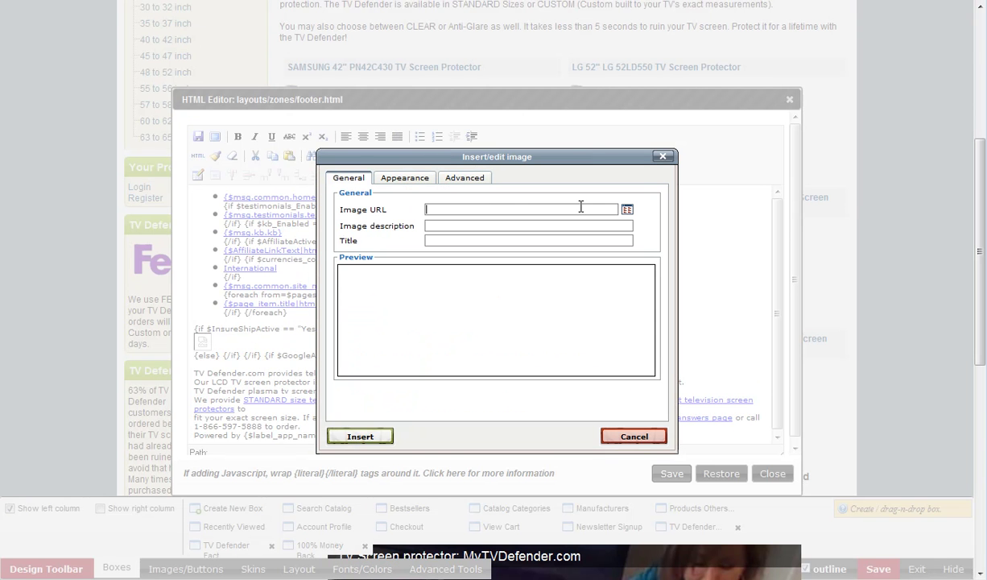
{"action": "left_click", "coordinate": [627, 211]}
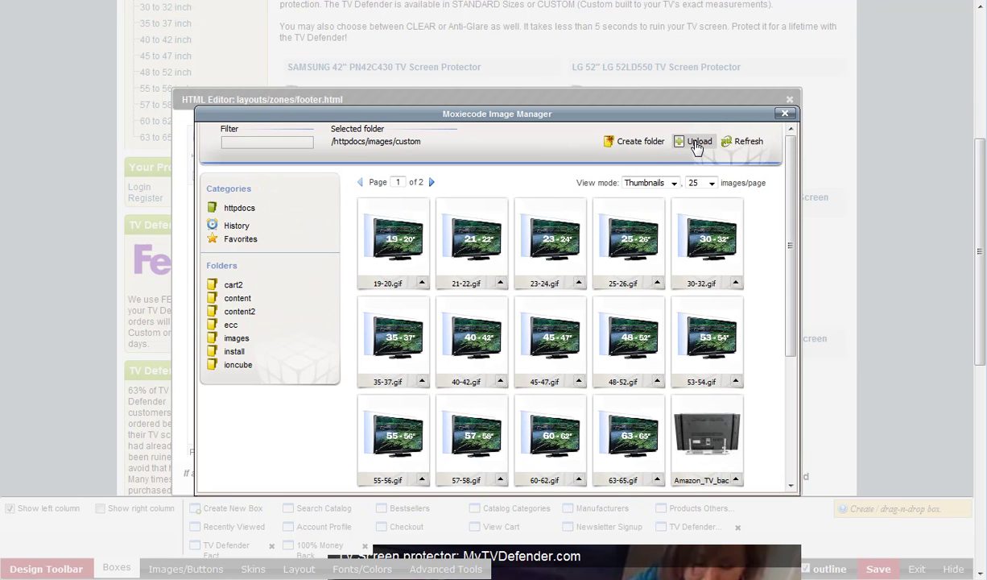
{"action": "left_click", "coordinate": [697, 145]}
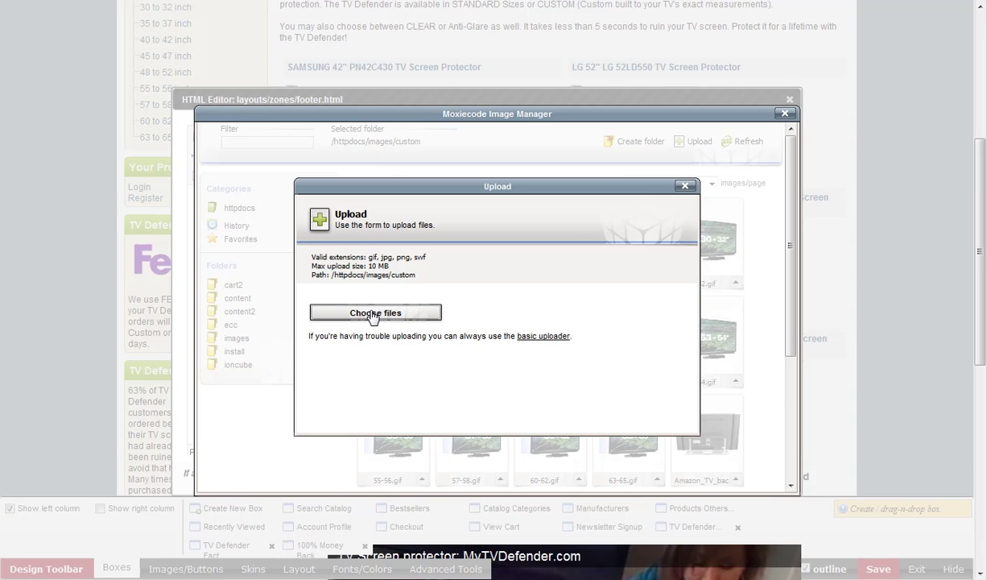
{"action": "left_click", "coordinate": [373, 316]}
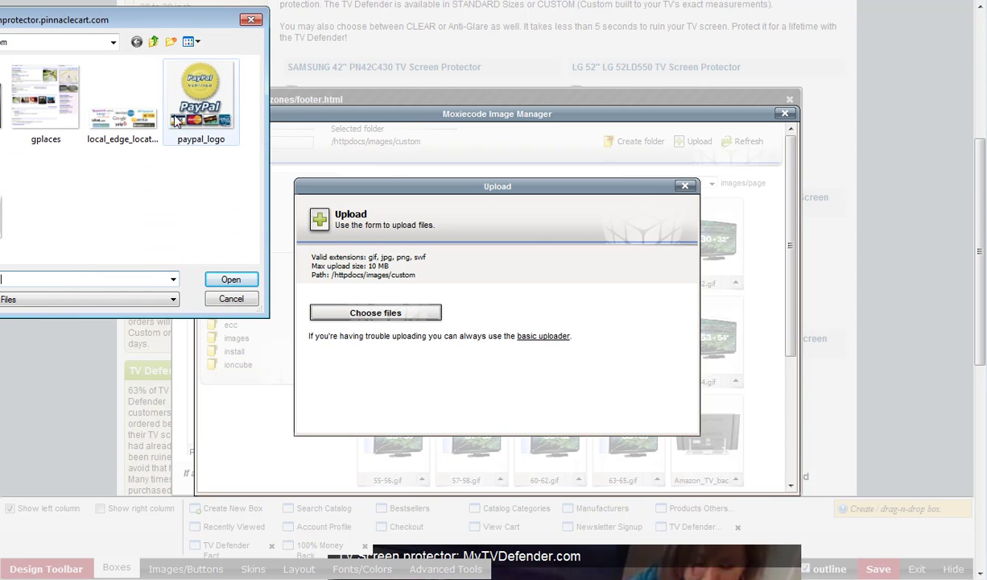
{"action": "left_click", "coordinate": [123, 112]}
{"action": "left_click", "coordinate": [231, 279]}
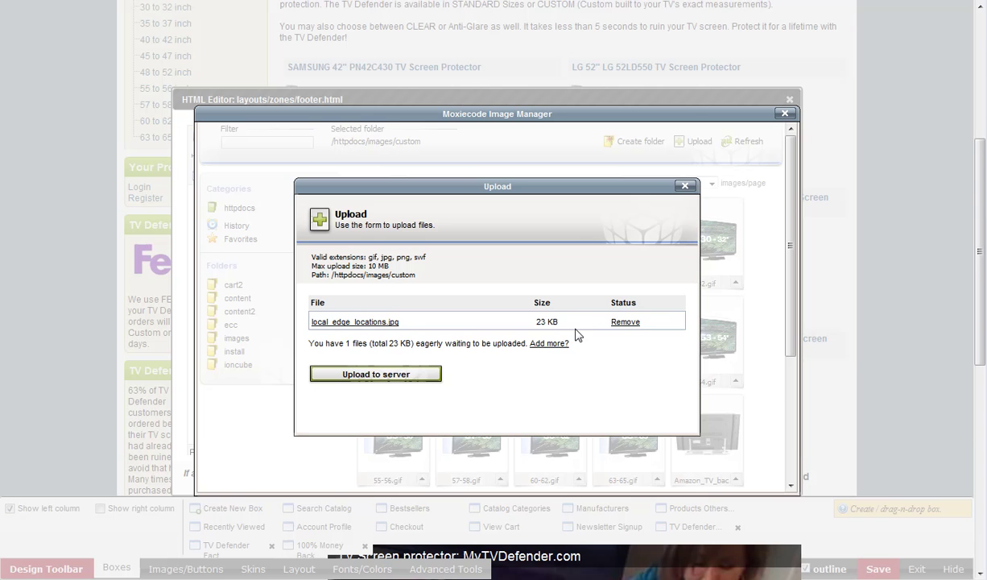
{"action": "left_click_drag", "start_coordinate": [566, 332], "coordinate": [515, 321]}
{"action": "left_click", "coordinate": [378, 373]}
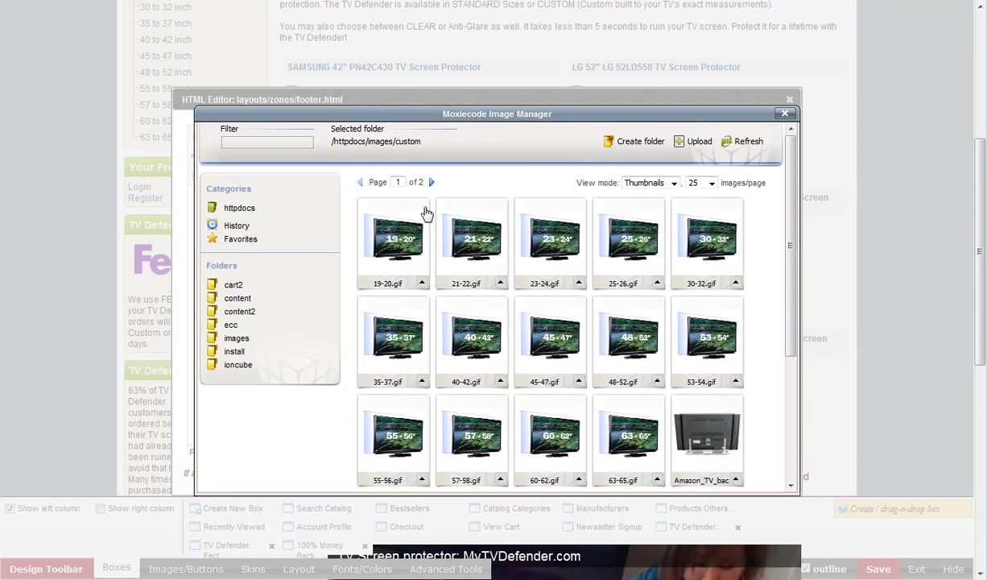
Select the uploaded local_edge_locations.jpg as the footer image source, cancel the insertion and close the footer editor.
{"action": "left_click", "coordinate": [432, 183]}
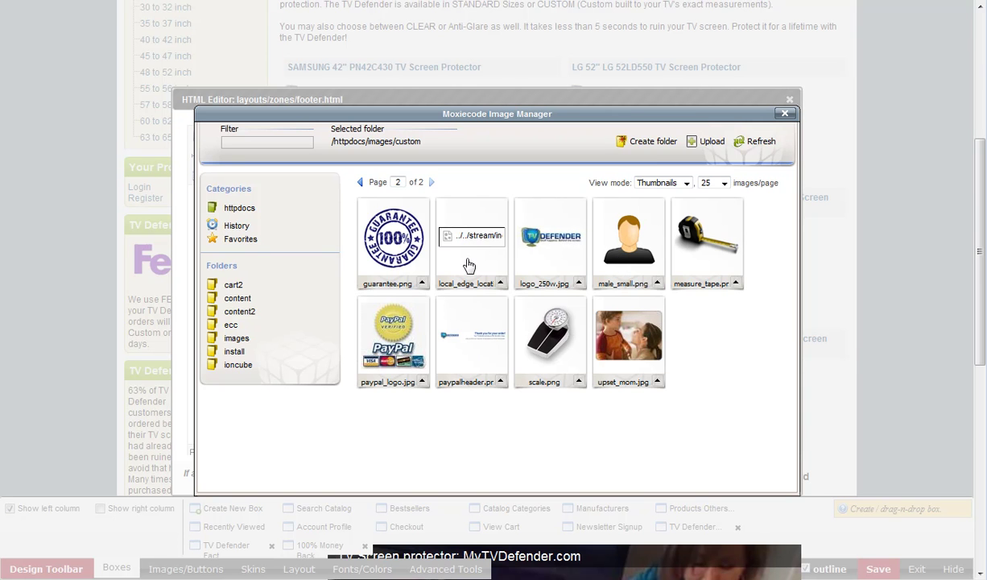
{"action": "left_click", "coordinate": [360, 182]}
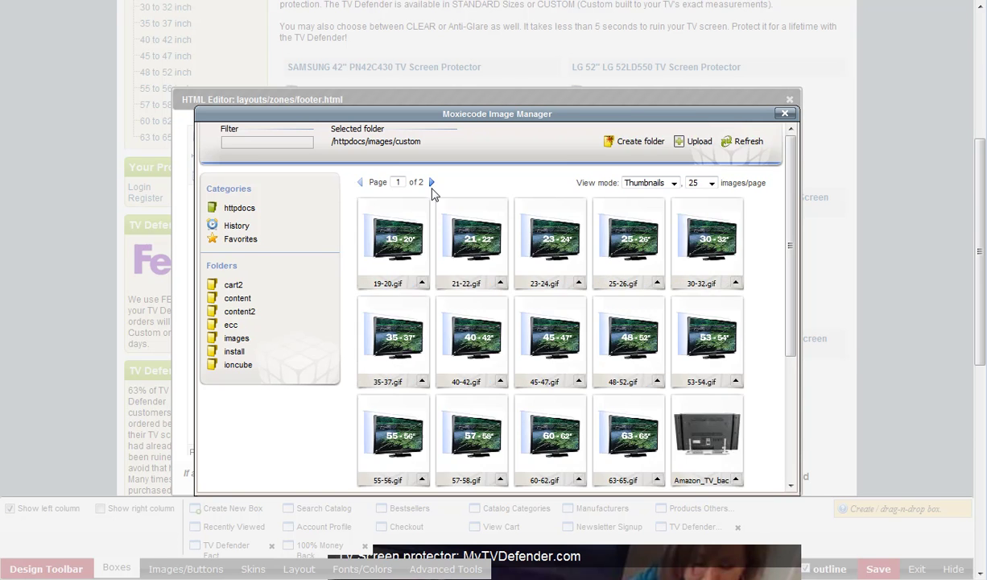
{"action": "left_click", "coordinate": [431, 184]}
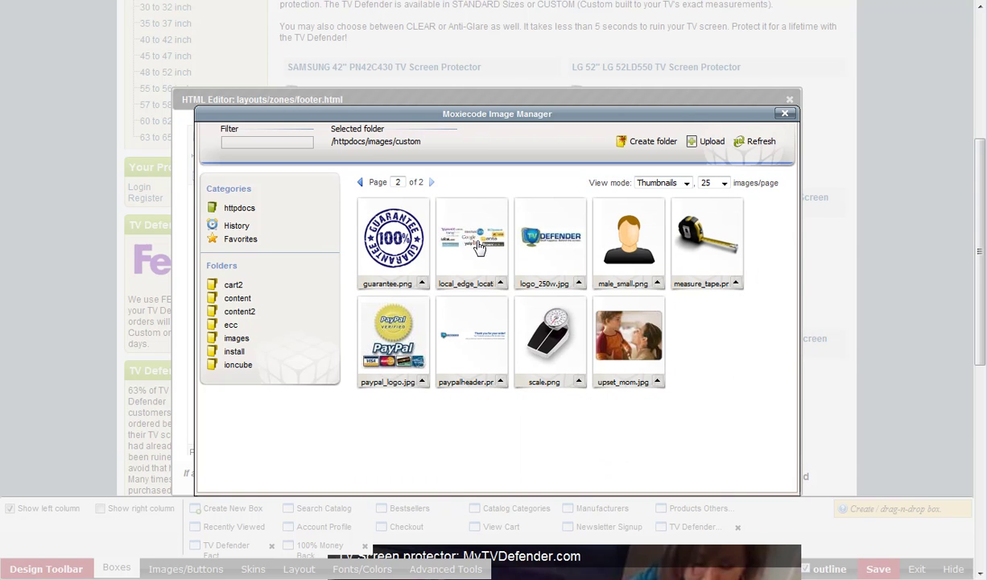
{"action": "left_click", "coordinate": [479, 246]}
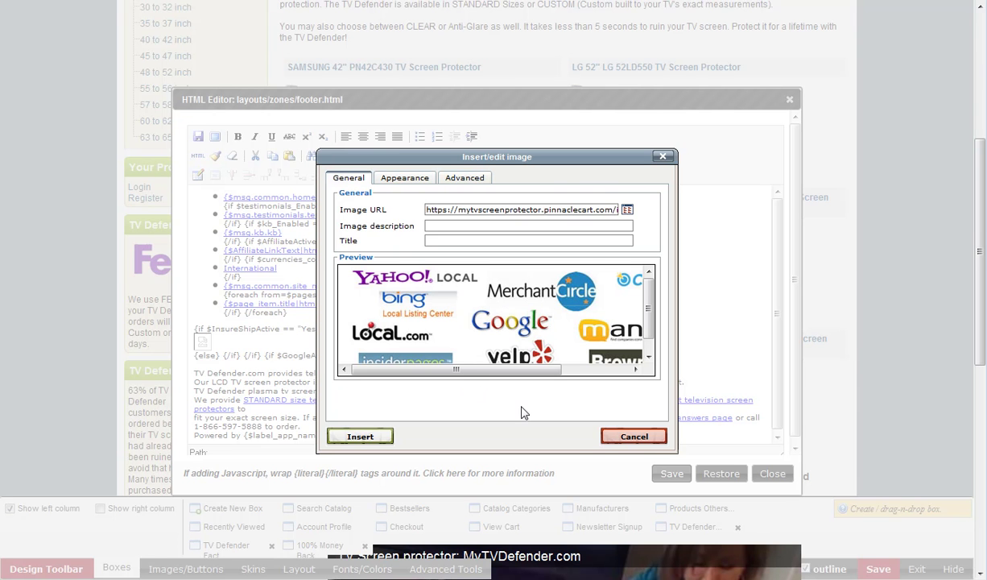
{"action": "left_click", "coordinate": [635, 437]}
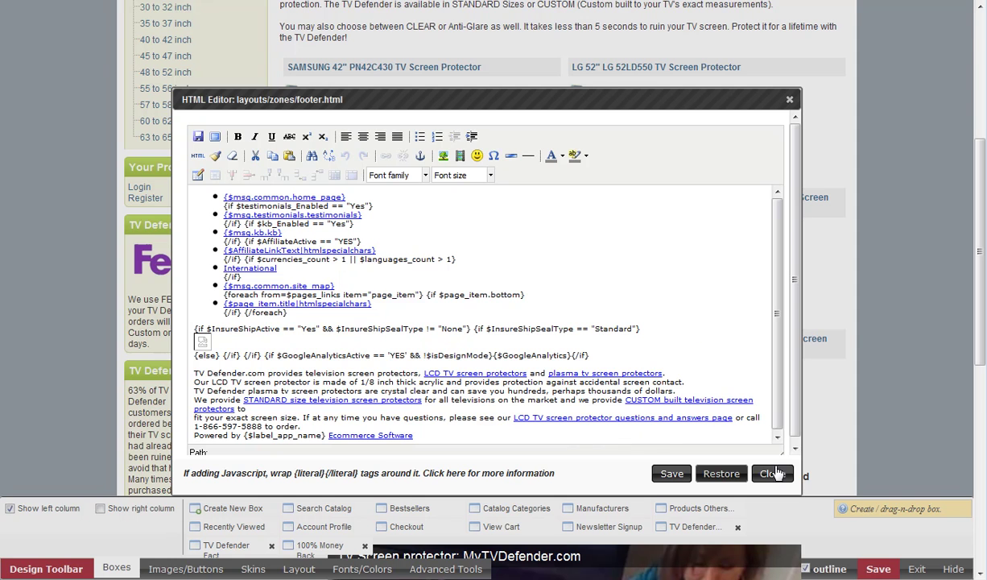
{"action": "left_click", "coordinate": [772, 473]}
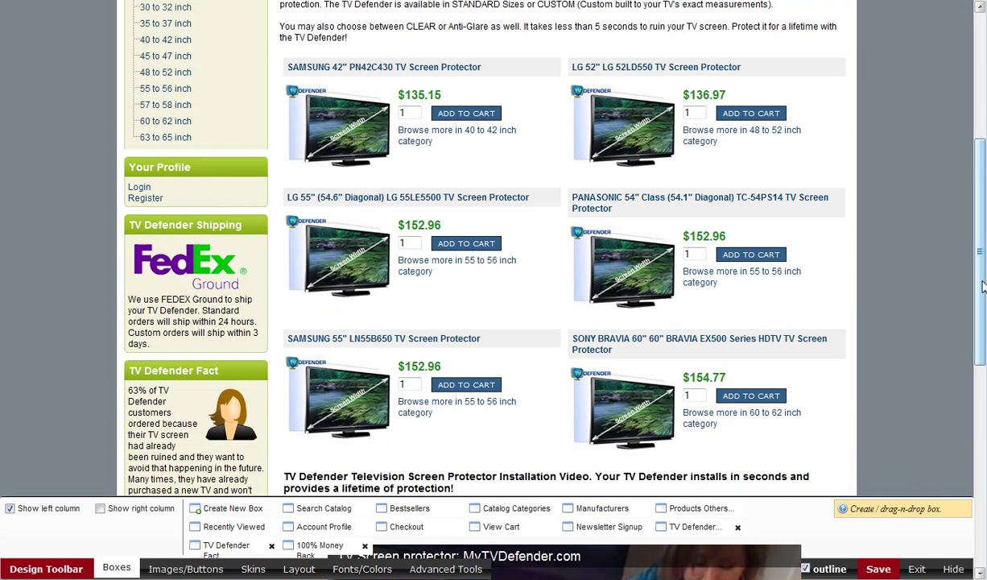
Look up the PayPal logo's file name in the footer editor's image manager and close the editor without inserting an image.
{"action": "scroll", "coordinate": [979, 322], "scroll_direction": "down", "scroll_amount": 3}
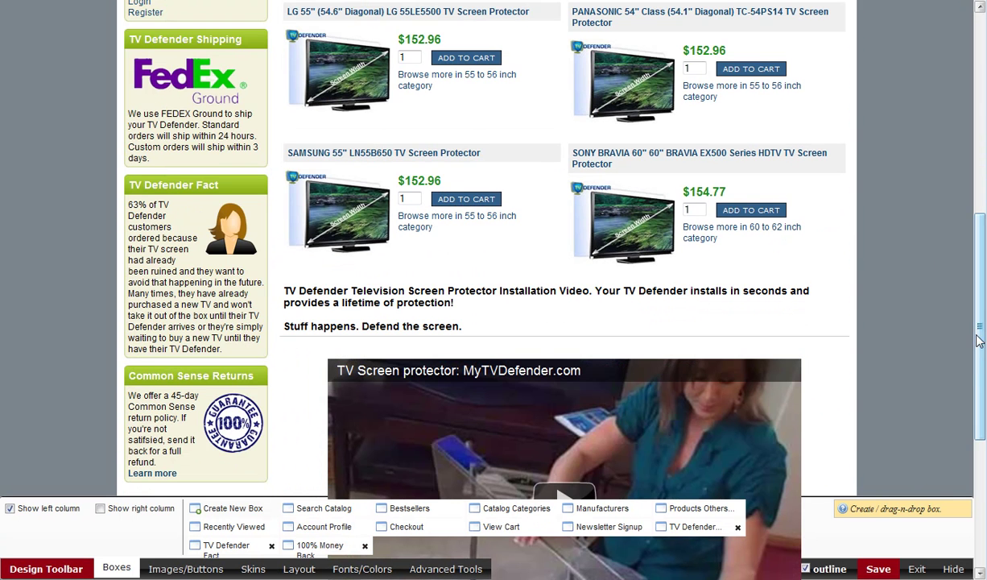
{"action": "scroll", "coordinate": [979, 342], "scroll_direction": "down", "scroll_amount": 5}
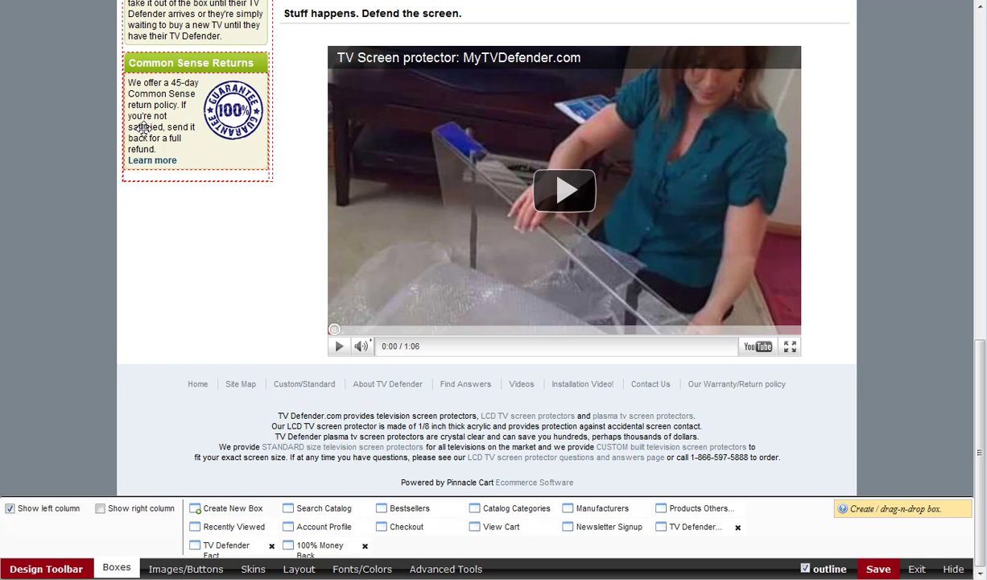
{"action": "right_click", "coordinate": [334, 403]}
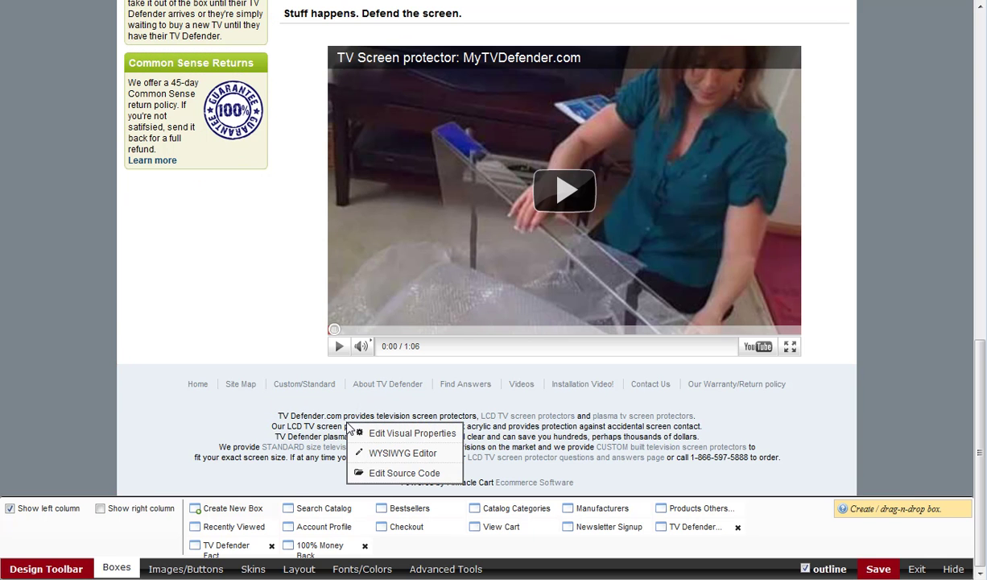
{"action": "left_click", "coordinate": [403, 453]}
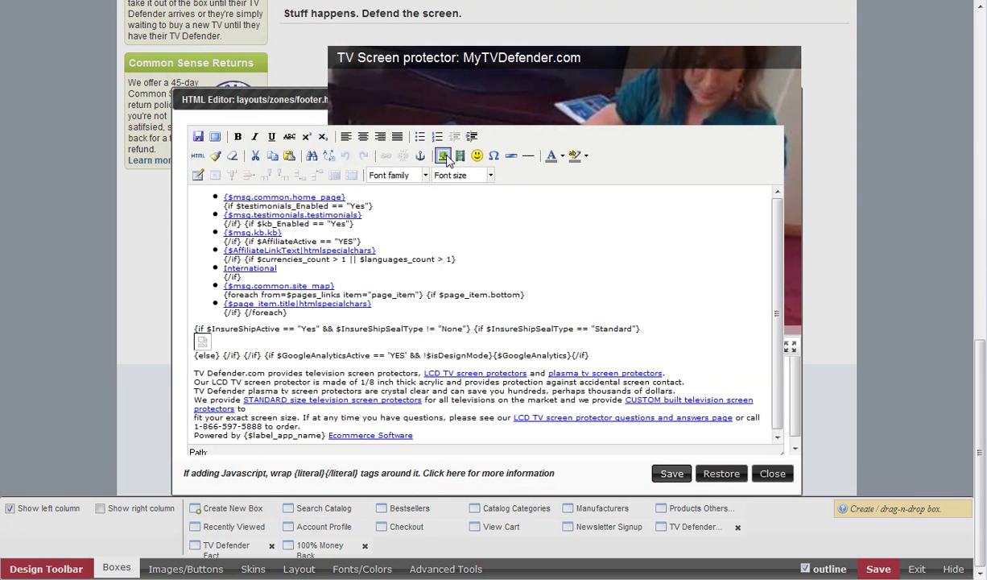
{"action": "left_click", "coordinate": [444, 155]}
{"action": "left_click", "coordinate": [627, 207]}
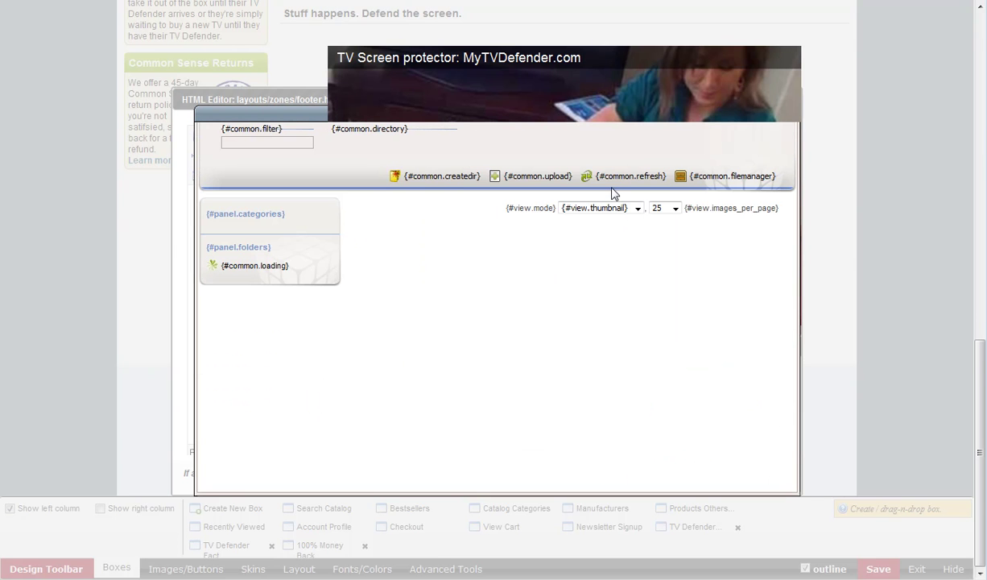
{"action": "left_click_drag", "start_coordinate": [296, 108], "coordinate": [286, 138]}
{"action": "left_click", "coordinate": [421, 212]}
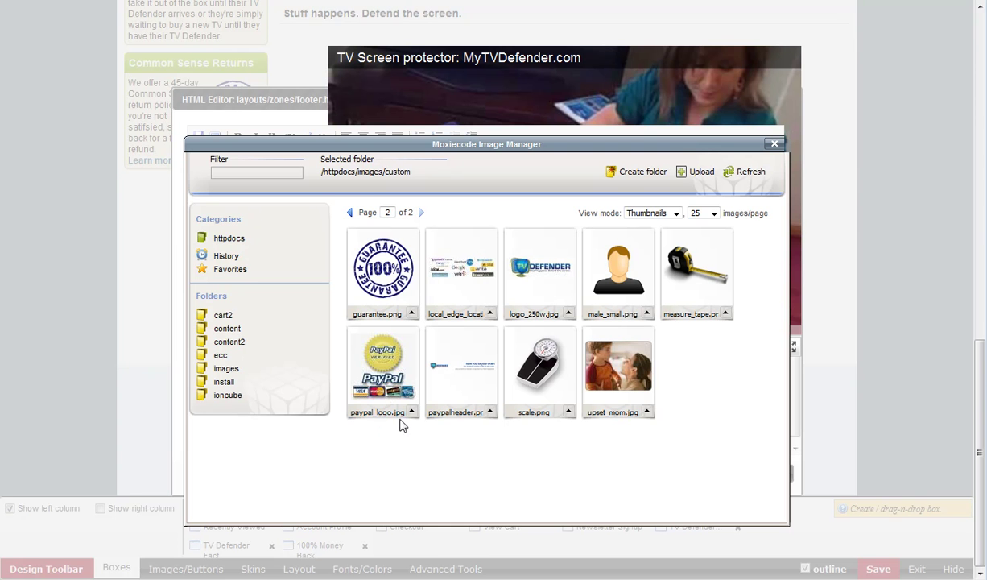
{"action": "left_click", "coordinate": [772, 144]}
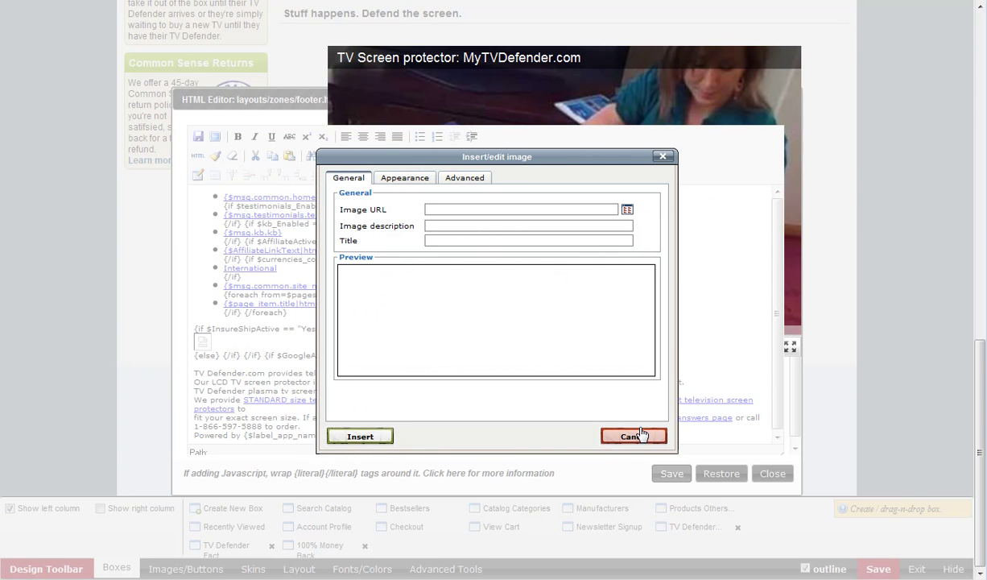
{"action": "left_click", "coordinate": [629, 437]}
{"action": "left_click", "coordinate": [765, 474]}
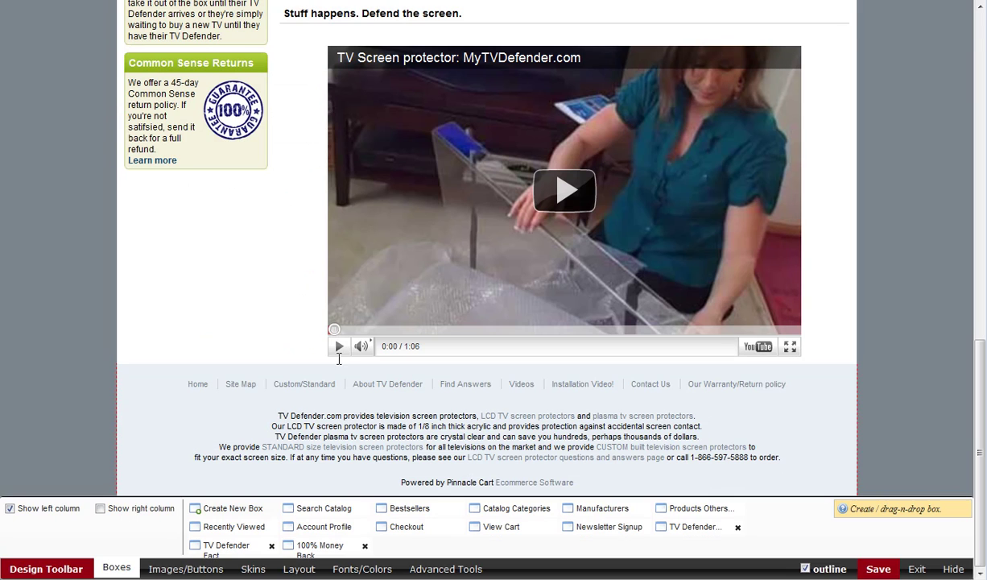
Open the source code of the Common Sense Returns box and duplicate its guarantee.png image tag on the line below.
{"action": "left_click", "coordinate": [185, 125]}
{"action": "left_click", "coordinate": [208, 148]}
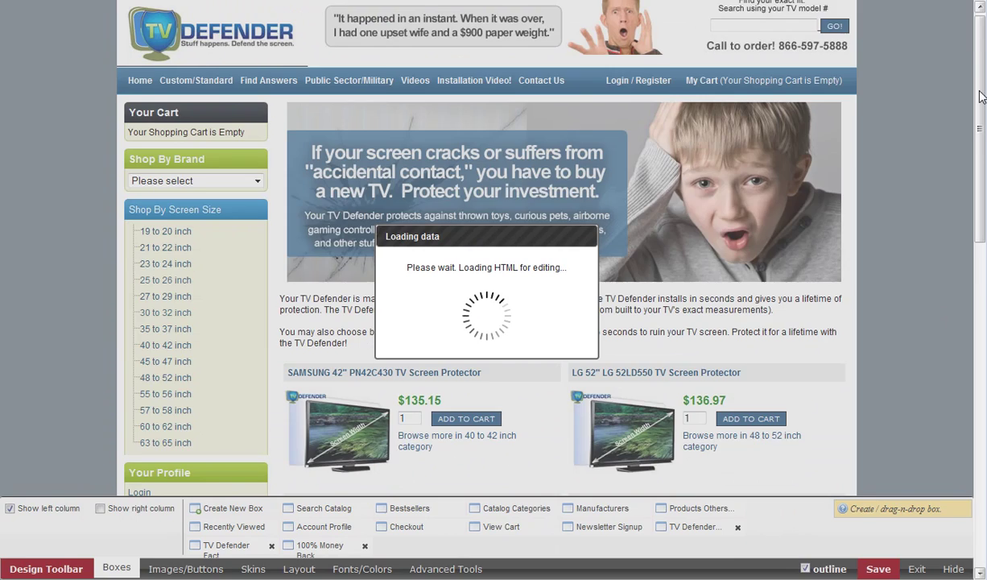
{"action": "scroll", "coordinate": [483, 242], "scroll_direction": "down", "scroll_amount": 3}
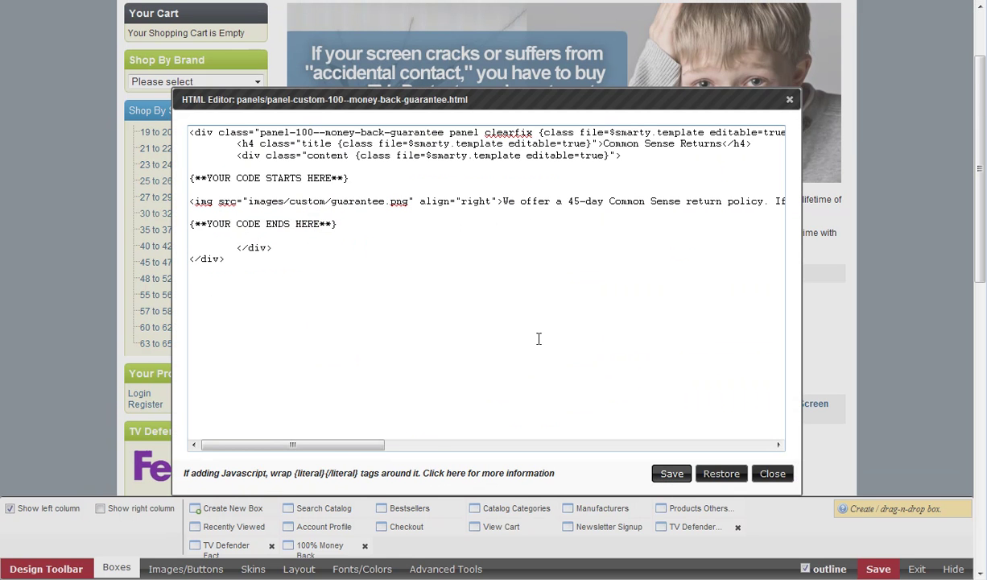
{"action": "left_click_drag", "start_coordinate": [331, 445], "coordinate": [228, 367]}
{"action": "left_click_drag", "start_coordinate": [191, 206], "coordinate": [506, 207]}
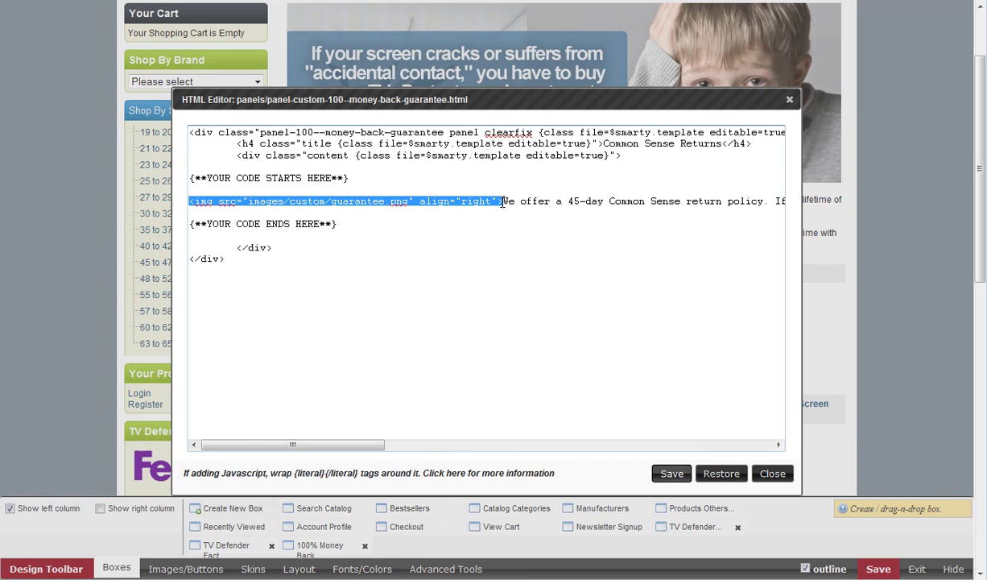
{"action": "key", "text": "ctrl+c"}
{"action": "left_click", "coordinate": [357, 215]}
{"action": "key", "text": "ctrl+v"}
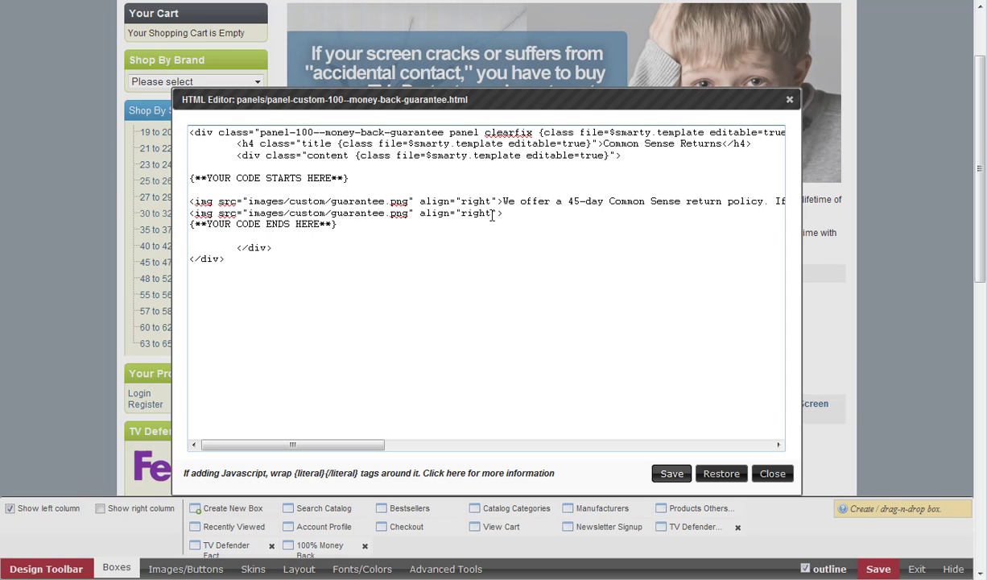
Replace the file name in the duplicated image tag with paypal_logo.jpg.
{"action": "left_click_drag", "start_coordinate": [409, 212], "coordinate": [344, 213]}
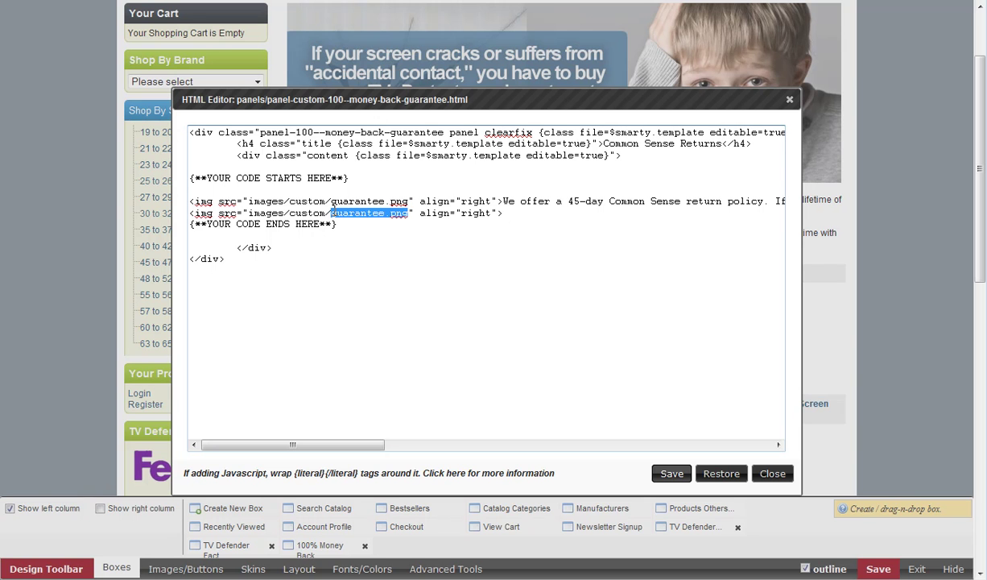
{"action": "type", "text": "paypal"}
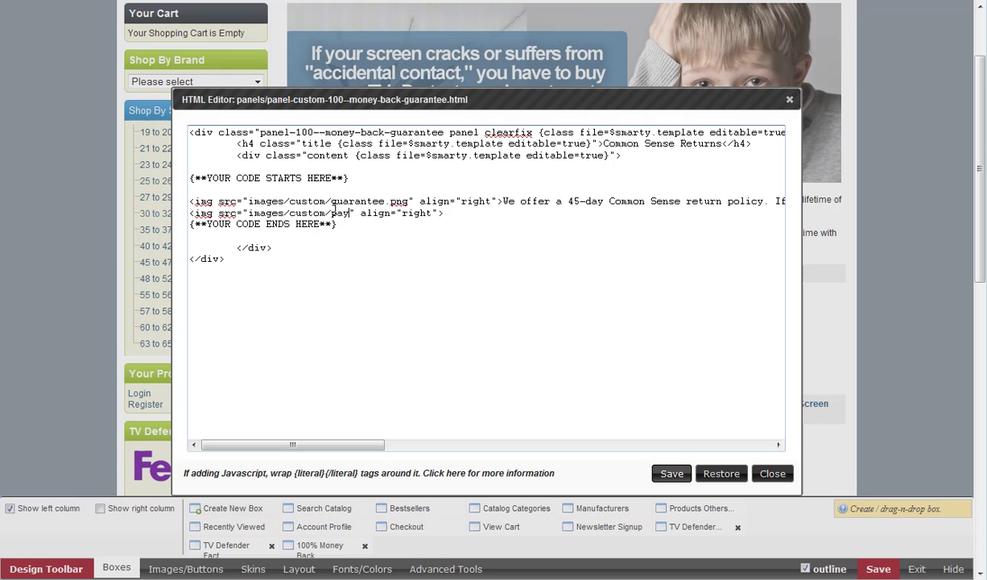
{"action": "type", "text": "_logo.jpg"}
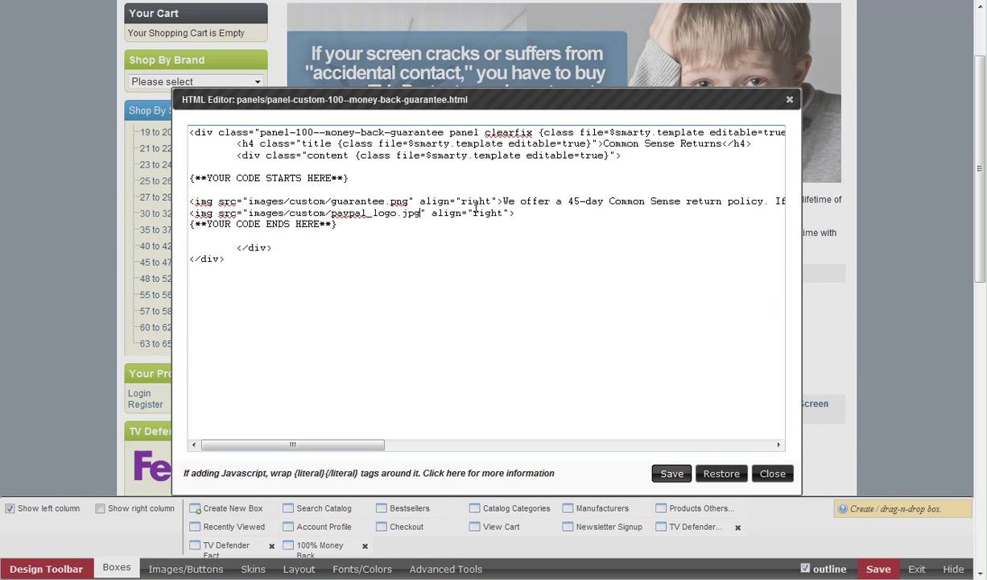
Add a <br> tag before the PayPal image tag, save the code and check the box on the page.
{"action": "left_click", "coordinate": [190, 212]}
{"action": "type", "text": "<br>"}
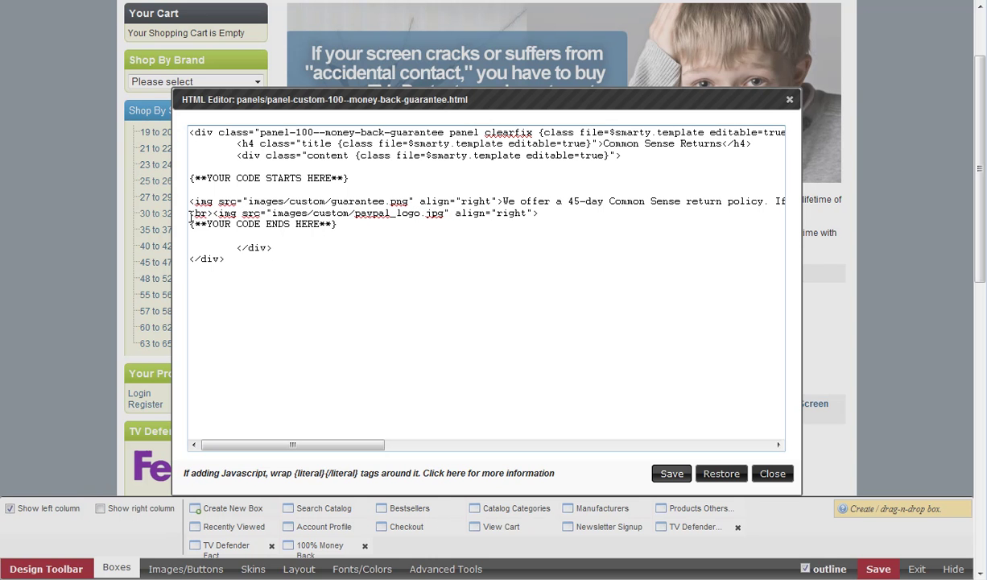
{"action": "left_click", "coordinate": [672, 475]}
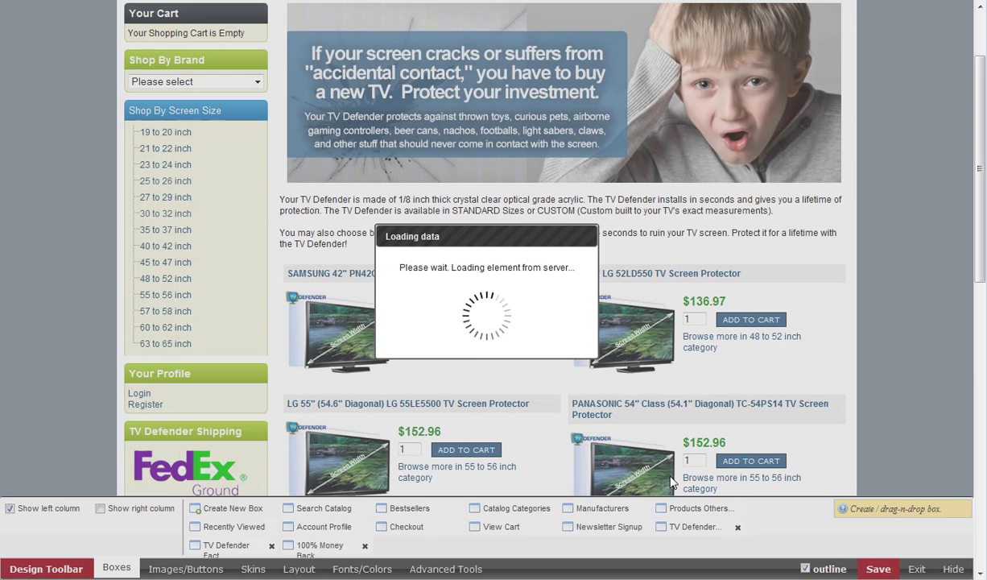
{"action": "scroll", "coordinate": [591, 363], "scroll_direction": "down", "scroll_amount": 5}
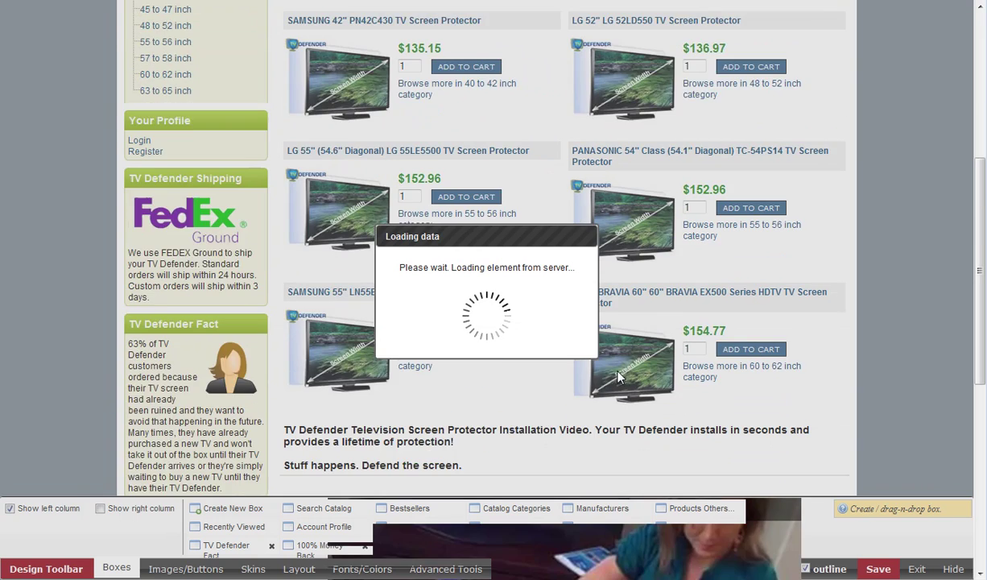
{"action": "scroll", "coordinate": [979, 346], "scroll_direction": "down", "scroll_amount": 1}
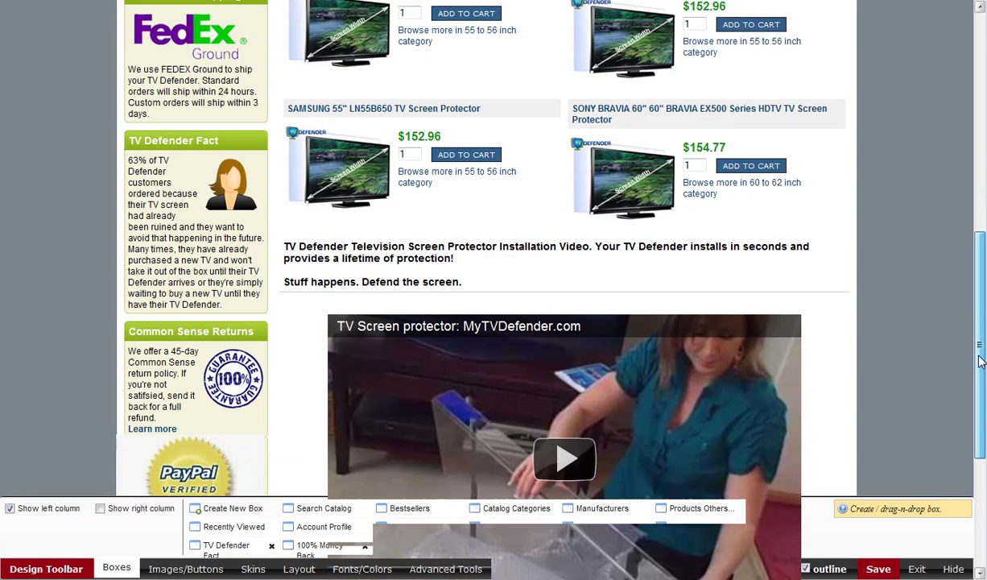
{"action": "scroll", "coordinate": [981, 417], "scroll_direction": "down", "scroll_amount": 3}
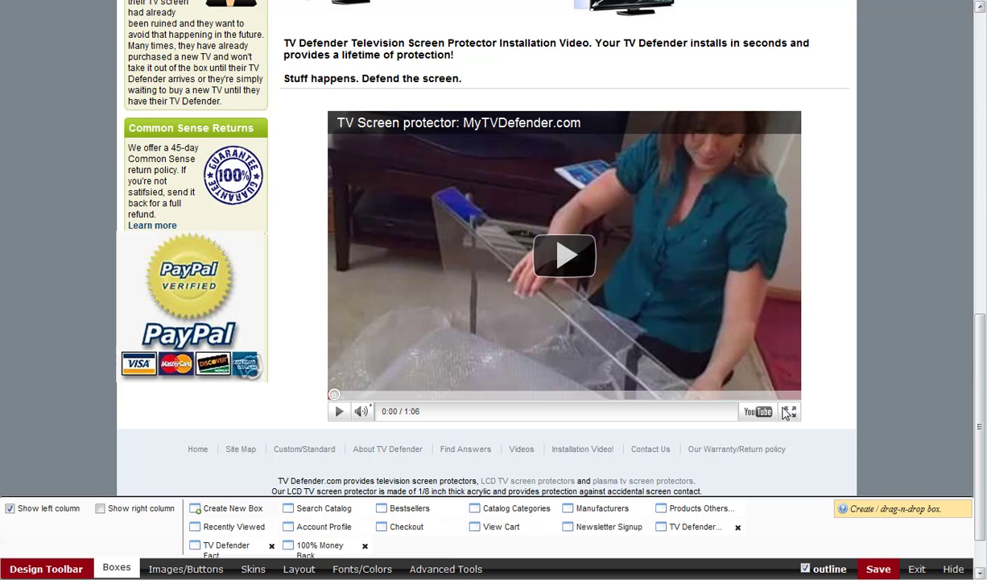